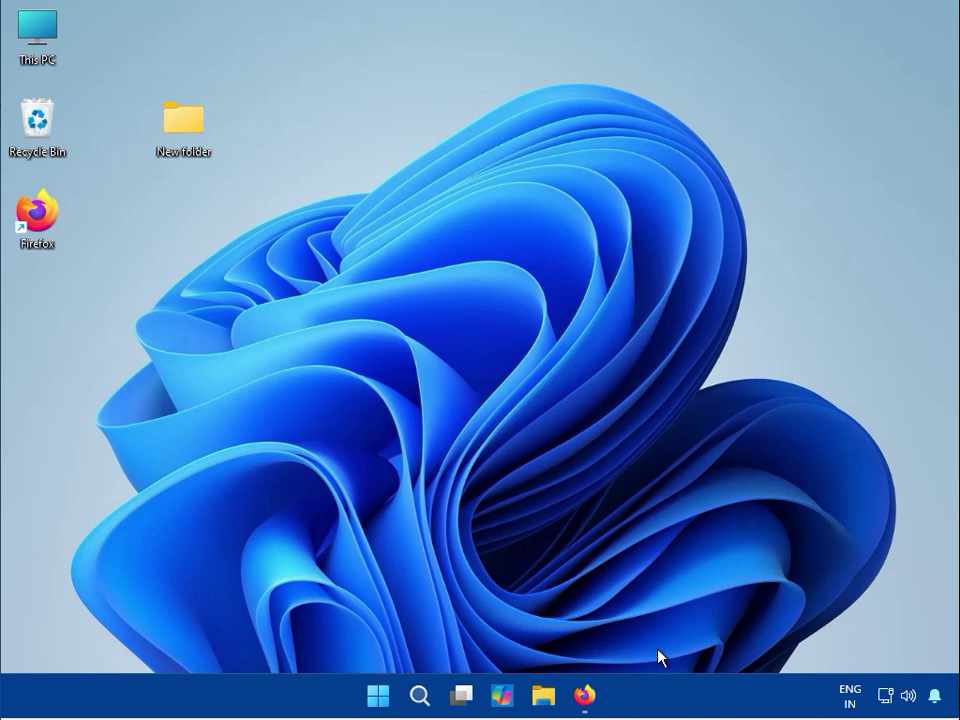
# Restore Firefox and load the Intel homepage at intel.com
pyautogui.click(590, 690)
pyautogui.click(274, 59)
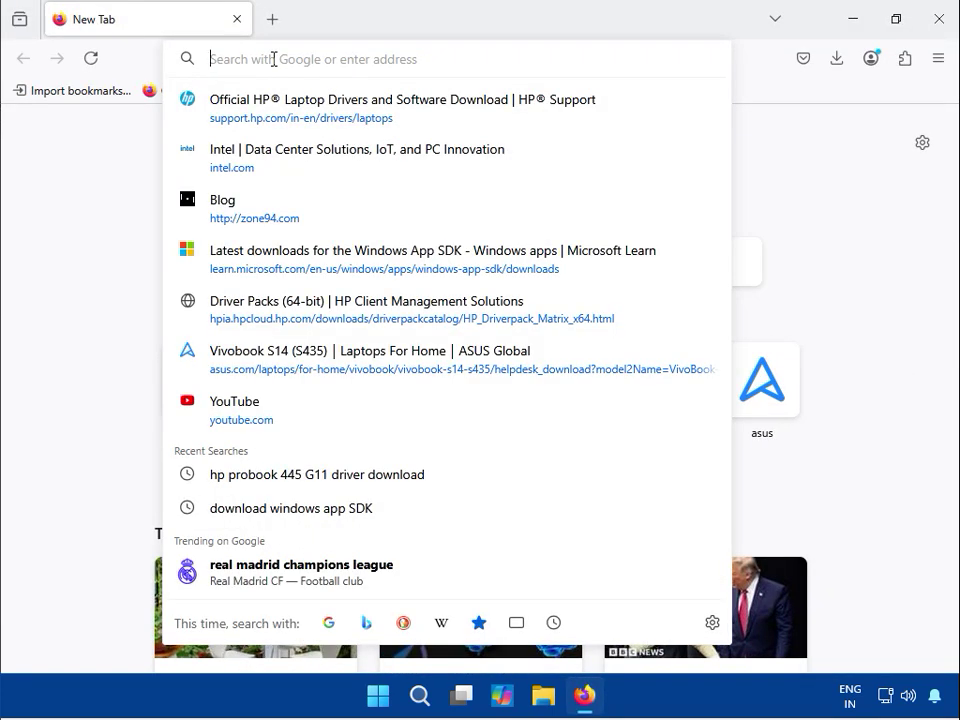
pyautogui.write('intel')
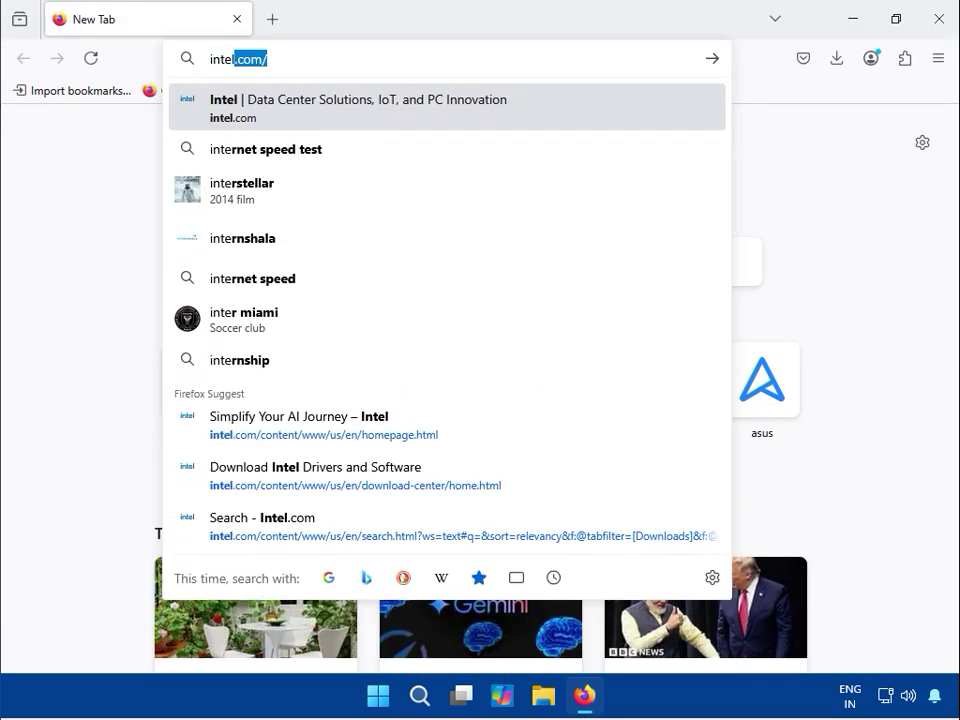
pyautogui.write('.com')
pyautogui.press('Delete')
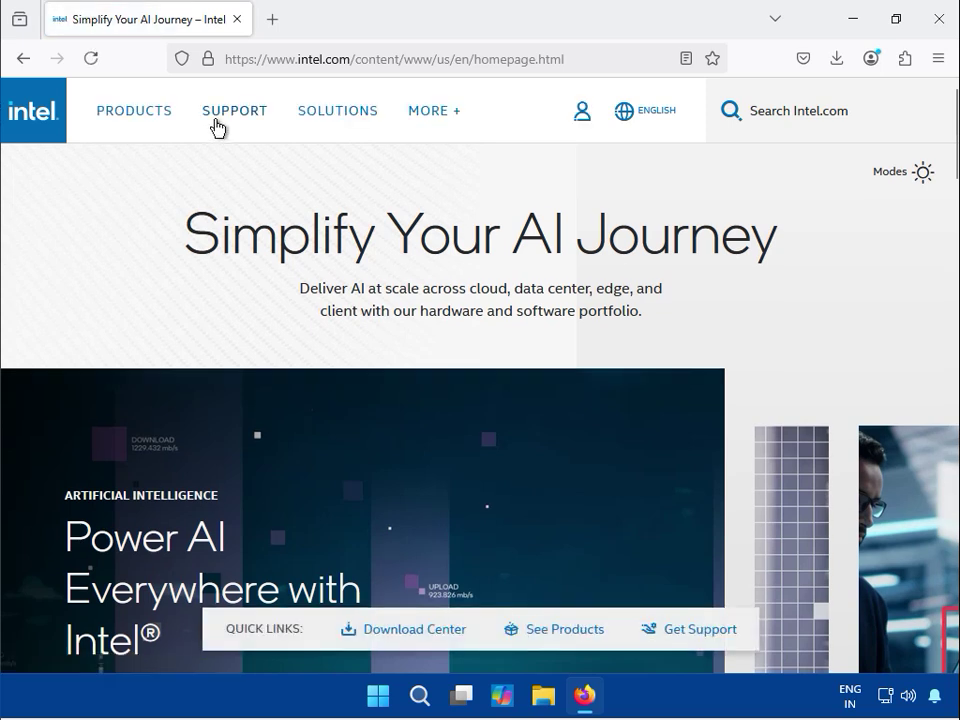
# Open the Download Center from the Support menu and list the Ethernet Products downloads
pyautogui.click(218, 124)
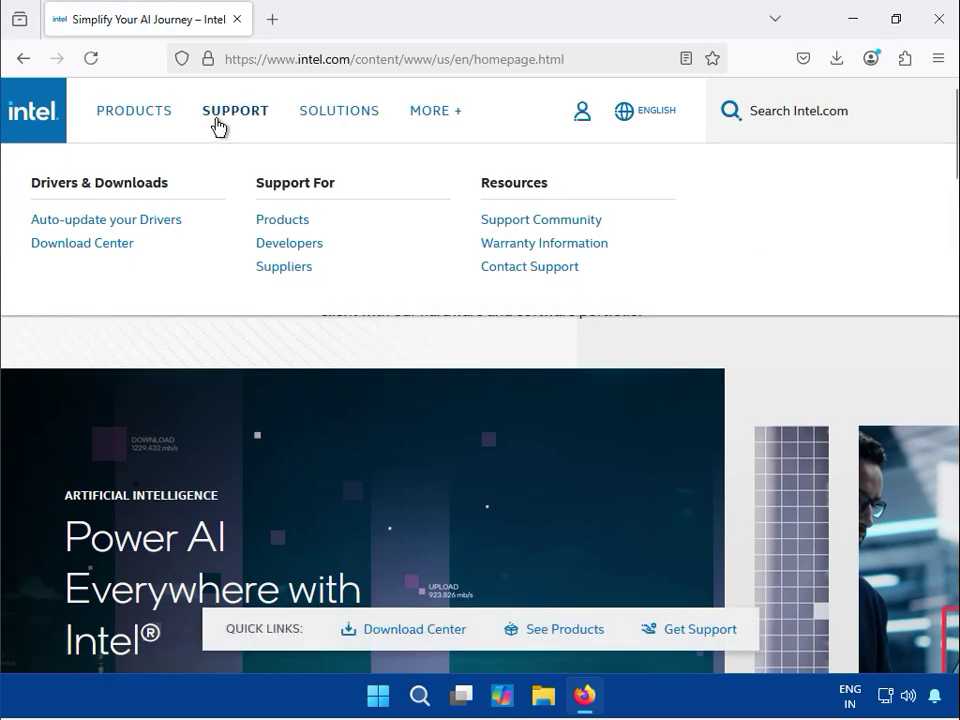
pyautogui.click(88, 245)
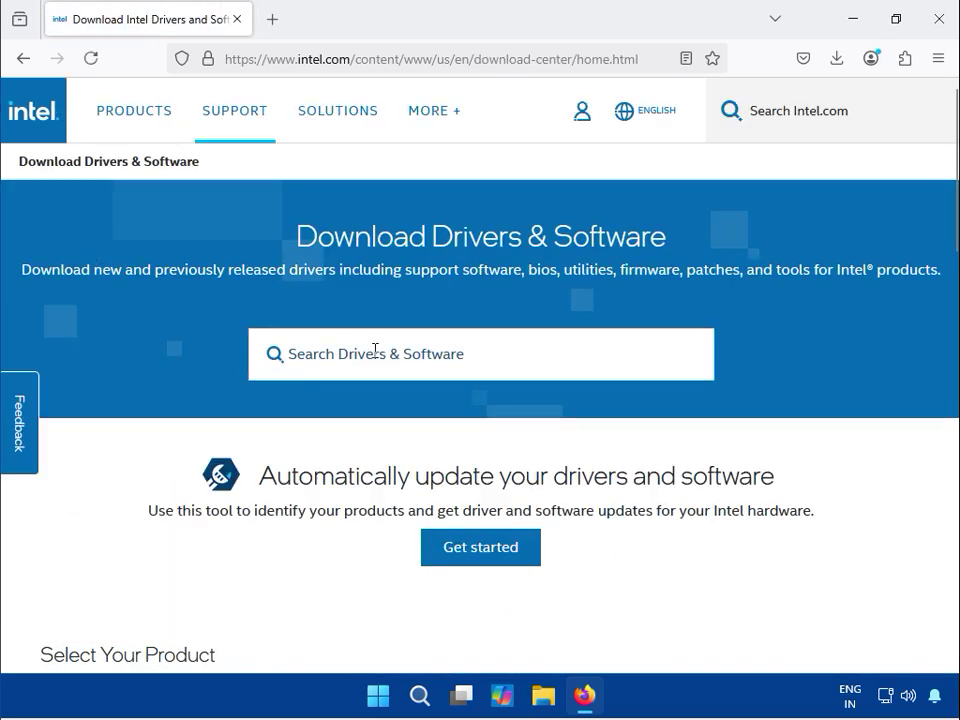
pyautogui.scroll(-2, 375, 350)
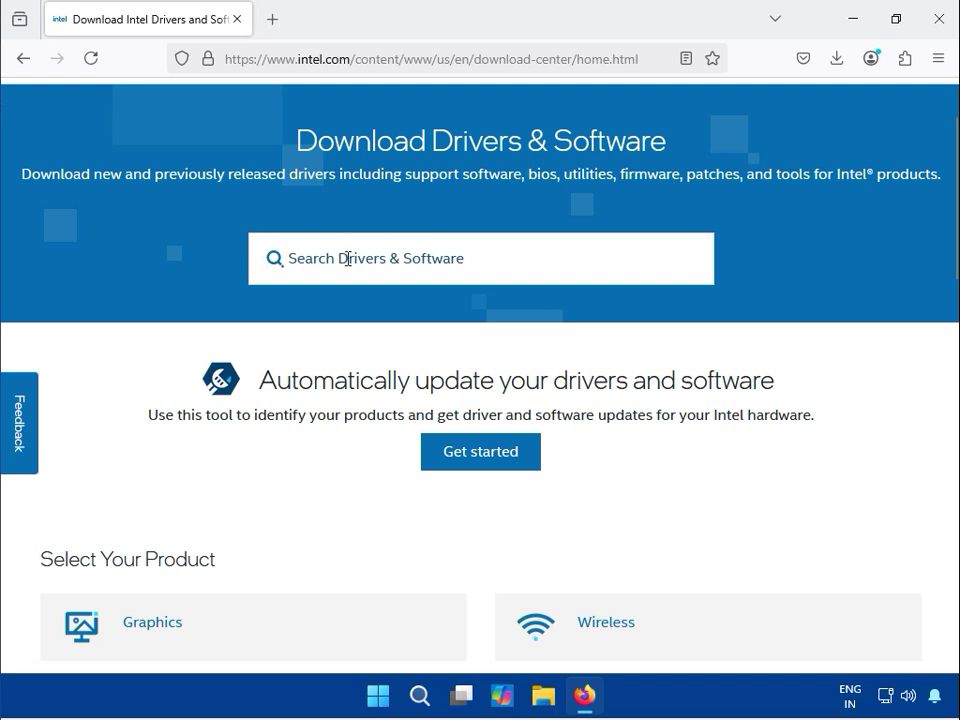
pyautogui.scroll(-4, 347, 258)
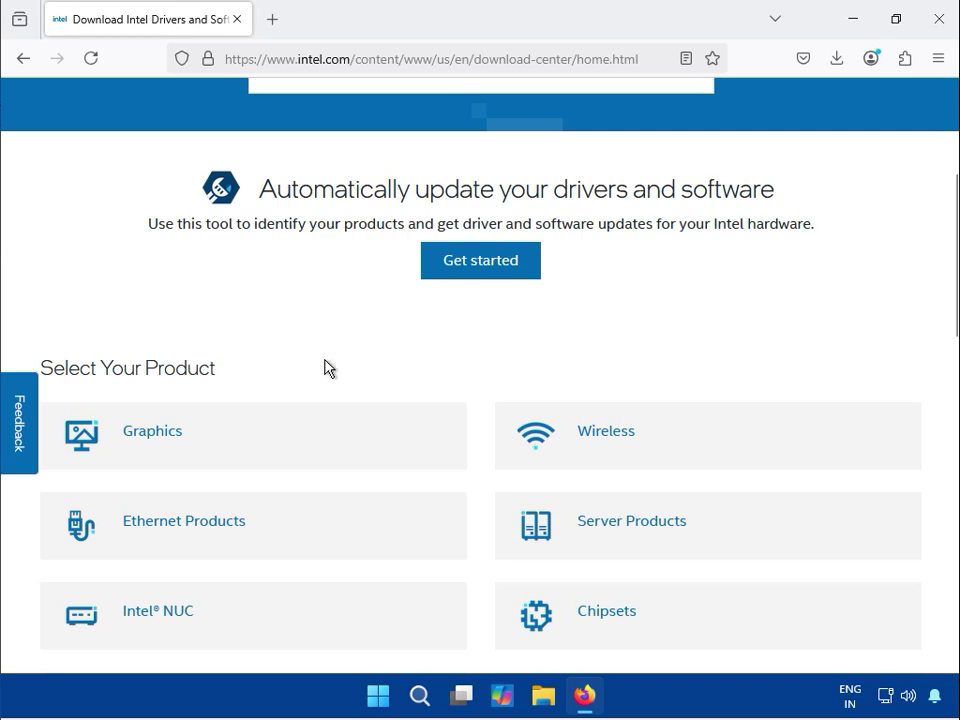
pyautogui.scroll(-4, 250, 368)
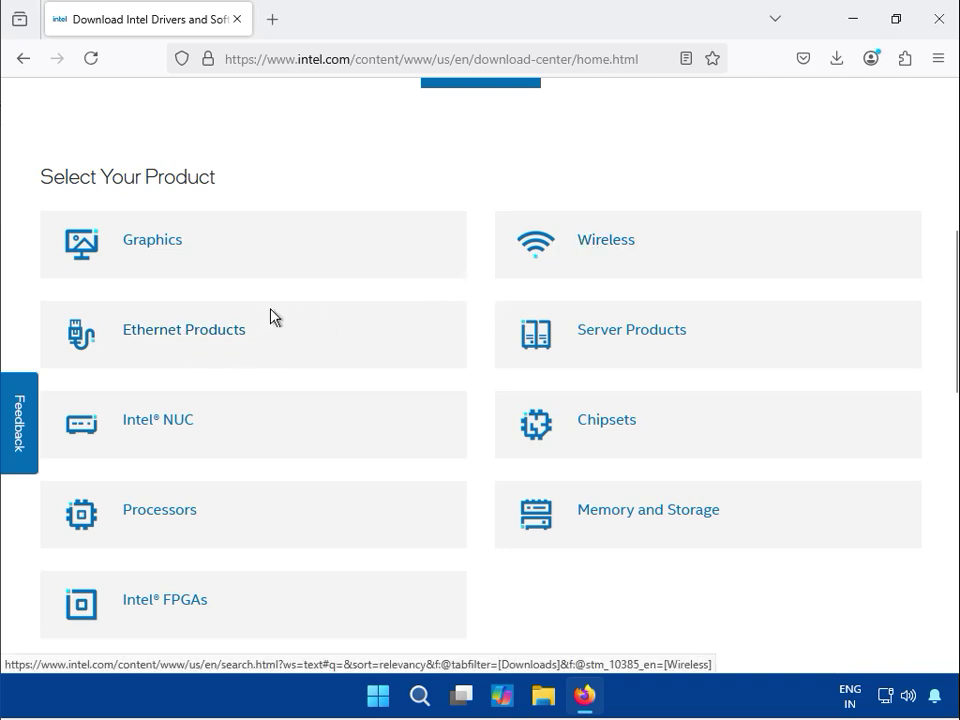
pyautogui.click(164, 334)
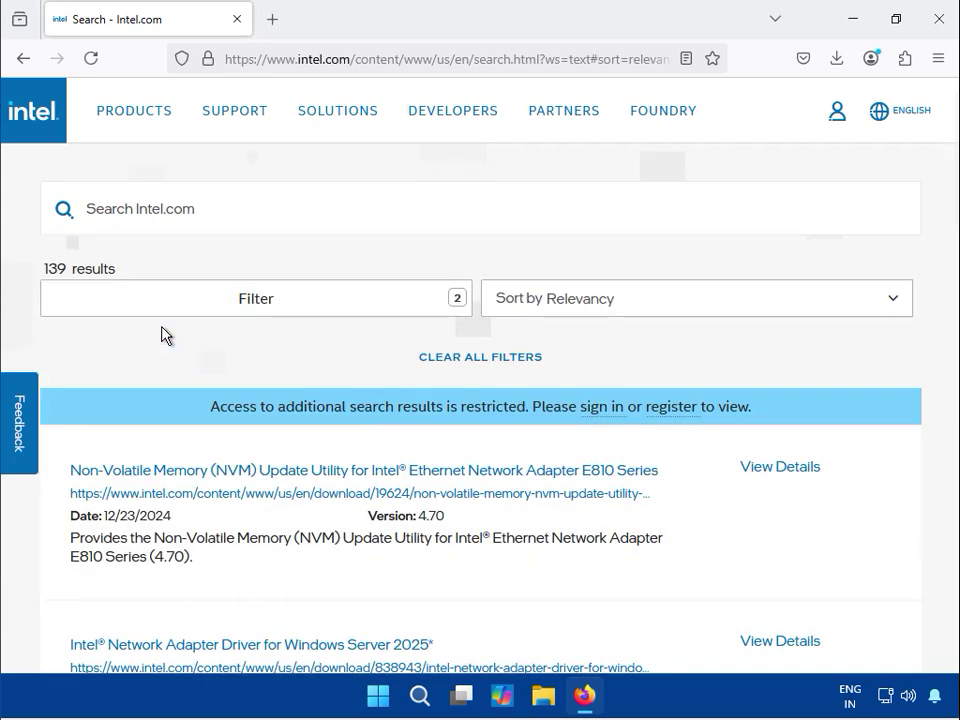
# Scroll through the 139 Ethernet Products download results and return to the top
pyautogui.scroll(-2, 165, 335)
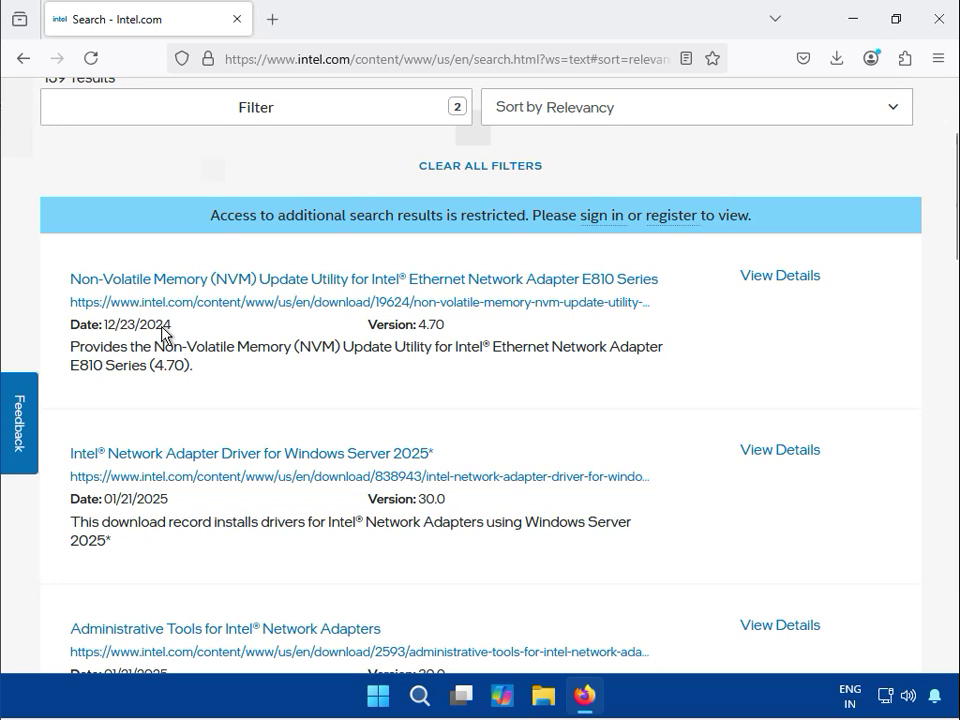
pyautogui.scroll(-1, 165, 335)
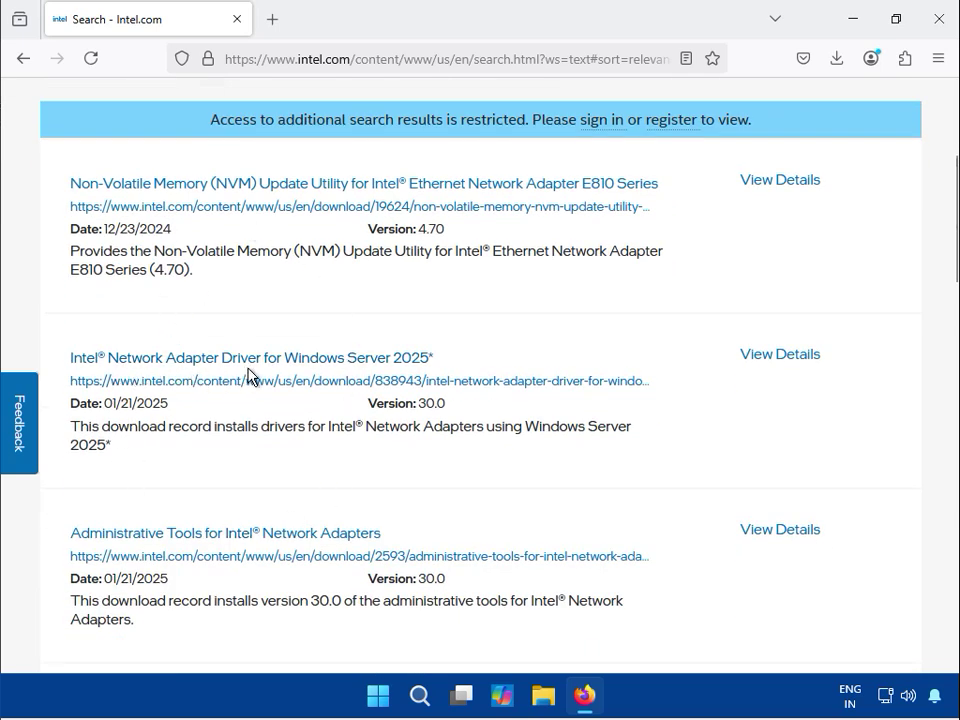
pyautogui.scroll(-1, 270, 385)
pyautogui.scroll(-3, 294, 395)
pyautogui.scroll(4, 294, 400)
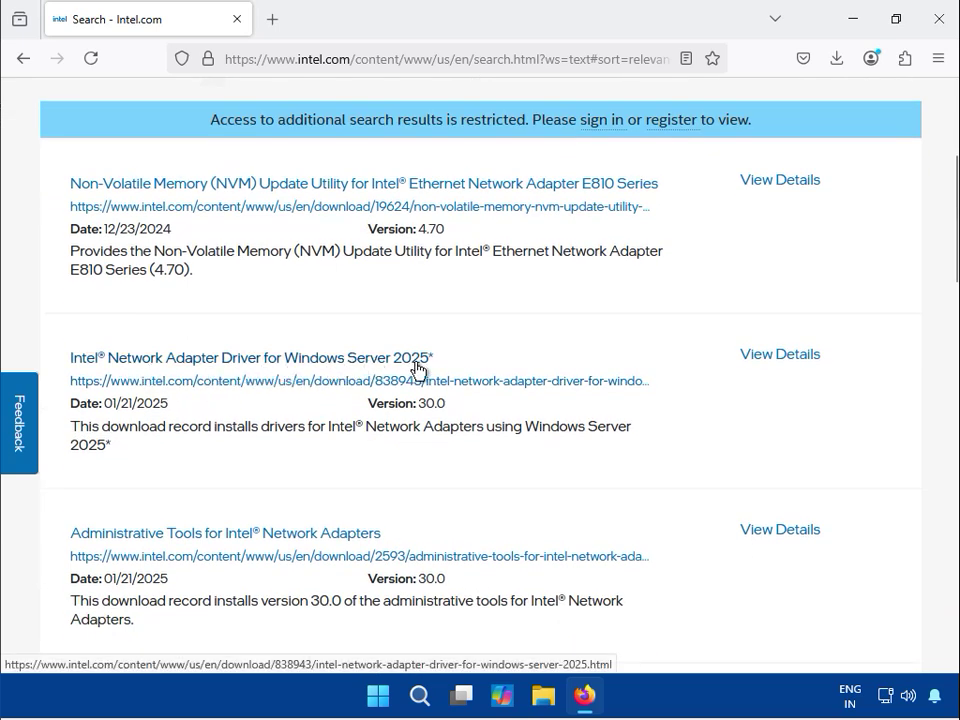
pyautogui.scroll(-1, 325, 377)
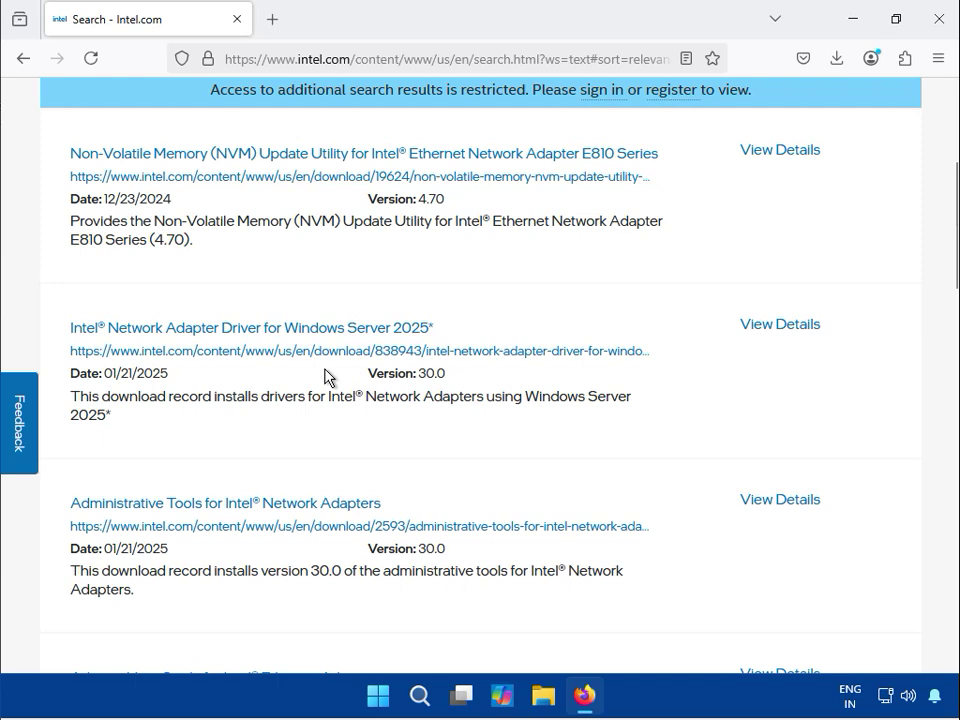
pyautogui.scroll(-3, 325, 377)
pyautogui.scroll(-4, 325, 377)
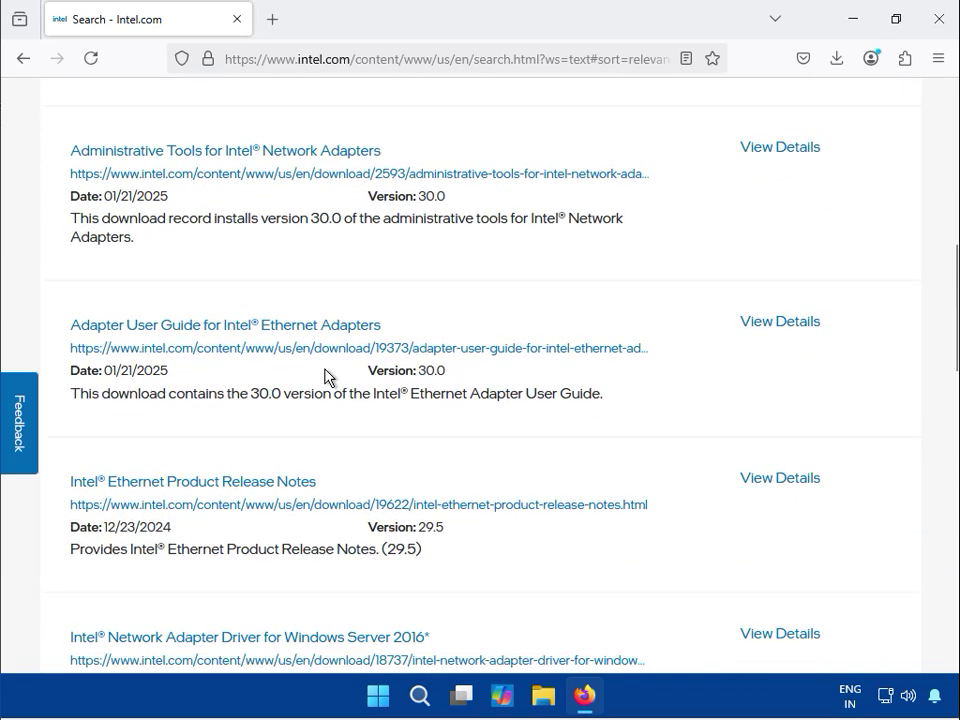
pyautogui.scroll(-1, 325, 377)
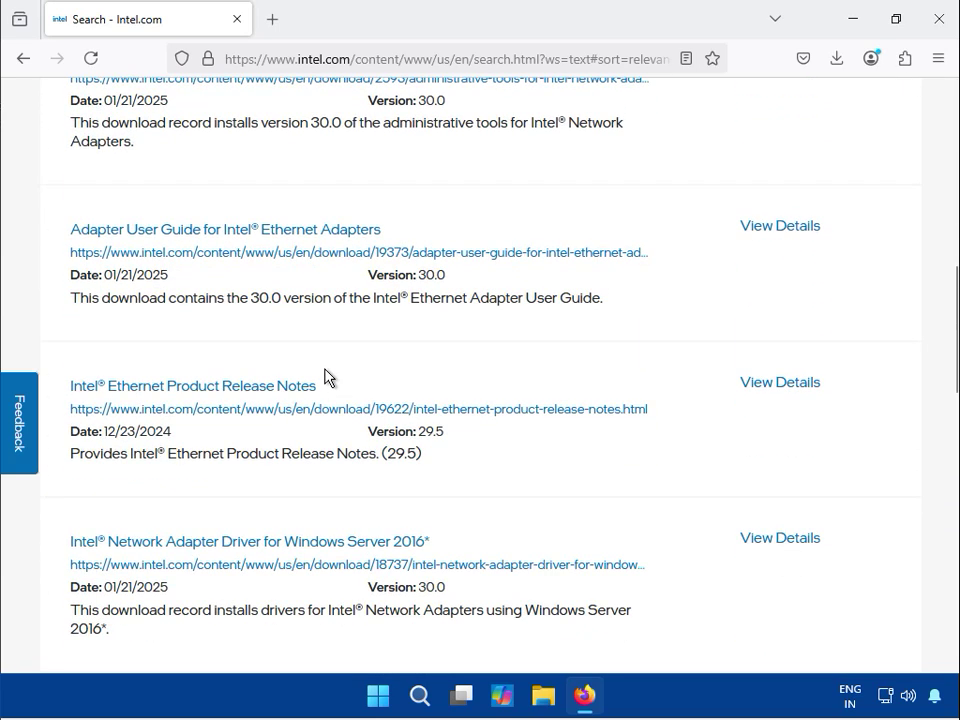
pyautogui.scroll(-2, 325, 377)
pyautogui.scroll(-1, 325, 377)
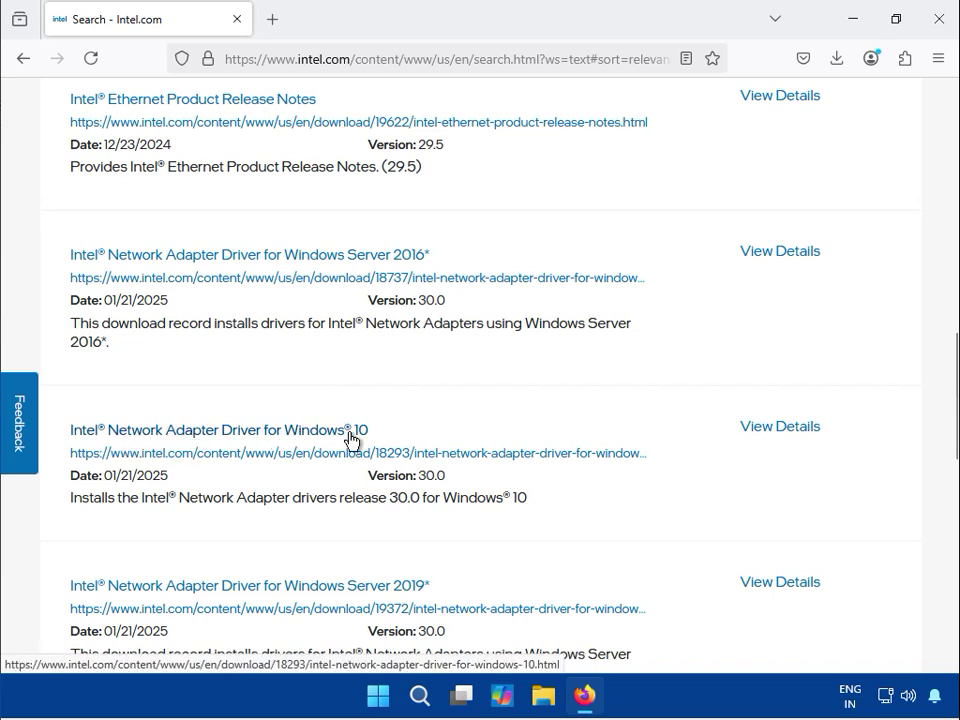
pyautogui.scroll(-1, 330, 440)
pyautogui.scroll(-2, 330, 440)
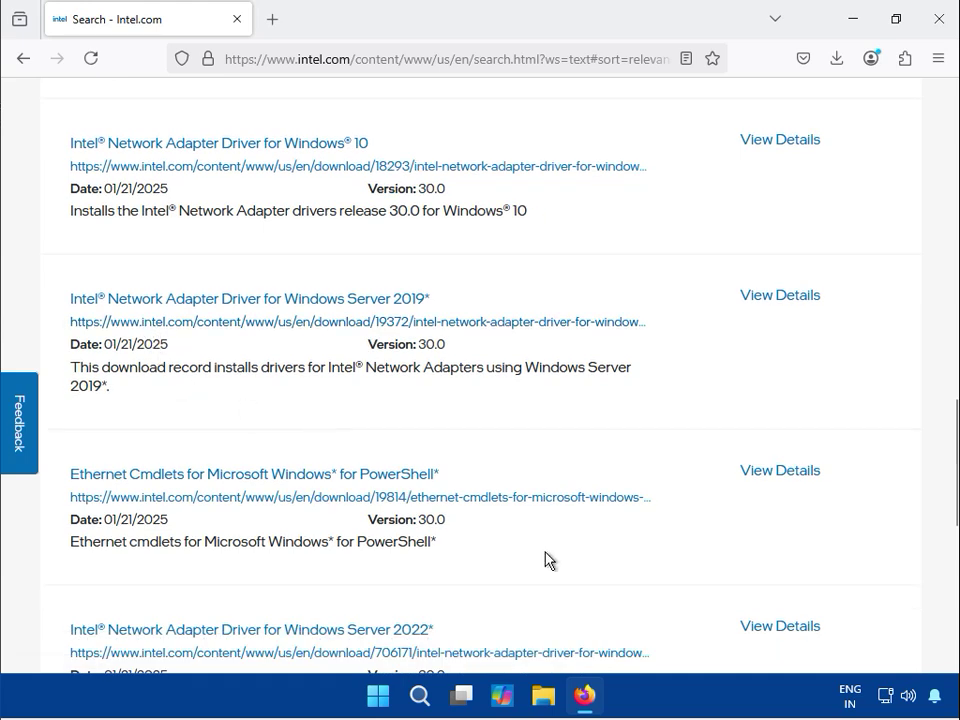
pyautogui.scroll(12, 568, 516)
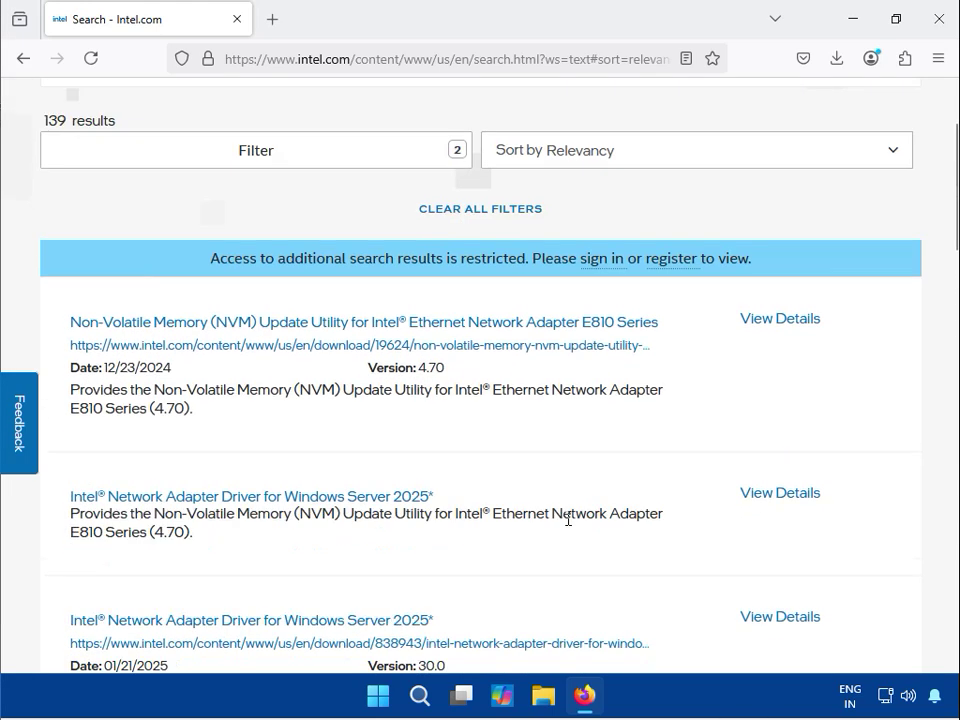
# Search Intel's downloads for 'Network Adapter Driver'
pyautogui.click(280, 210)
pyautogui.write('Network Adapter Driver')
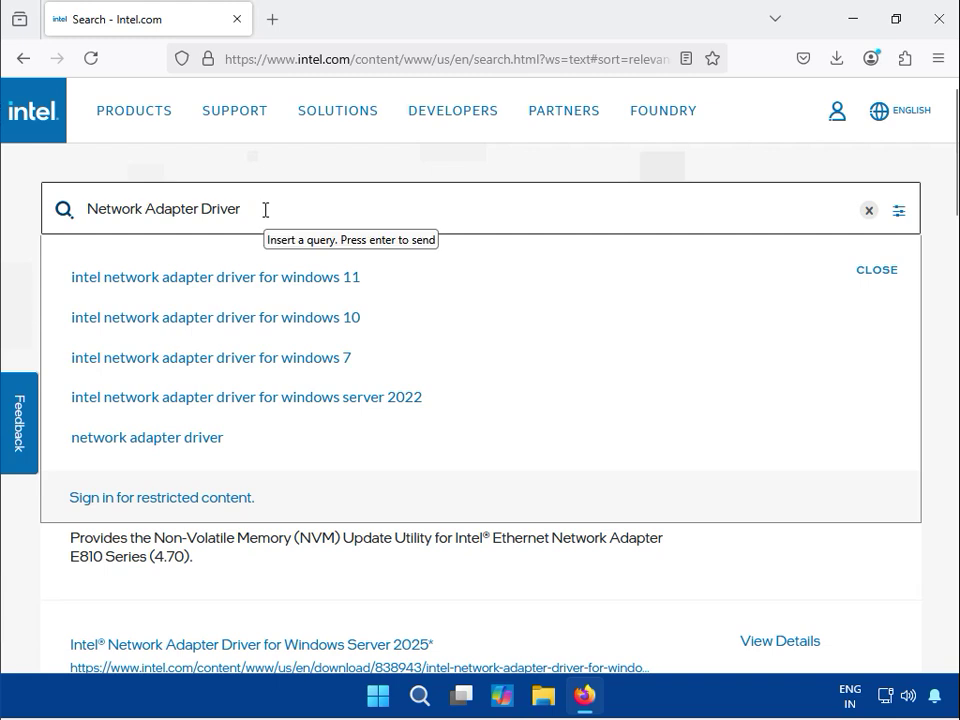
pyautogui.press('Return')
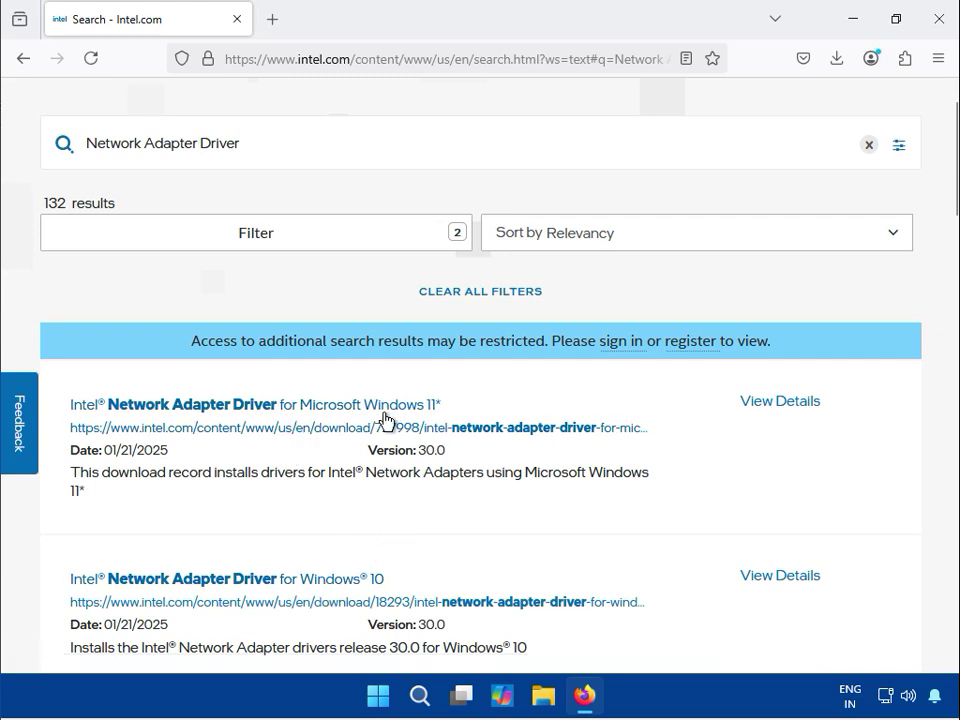
# Open the Network Adapter Driver for Windows 10 result, version 30.0
pyautogui.scroll(-3, 386, 420)
pyautogui.scroll(-4, 388, 423)
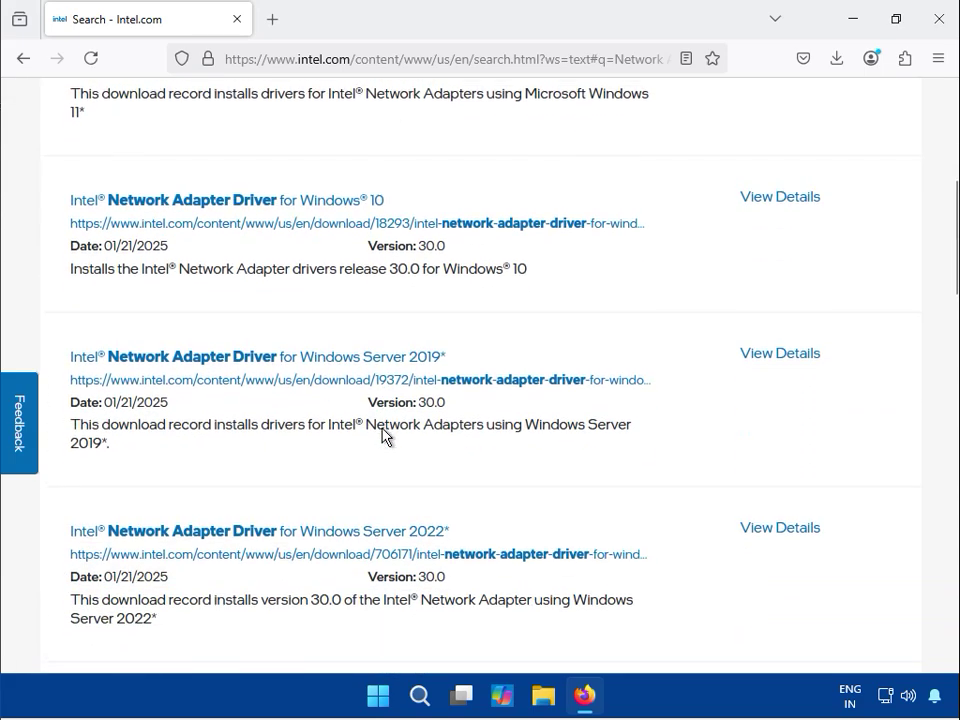
pyautogui.scroll(-5, 381, 437)
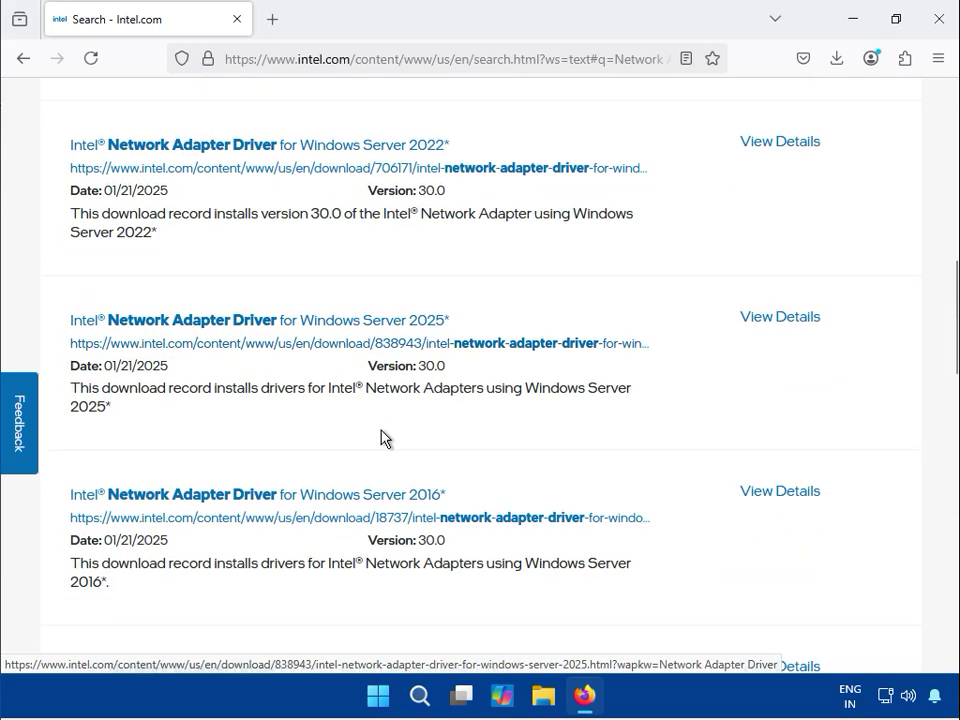
pyautogui.scroll(-2, 379, 440)
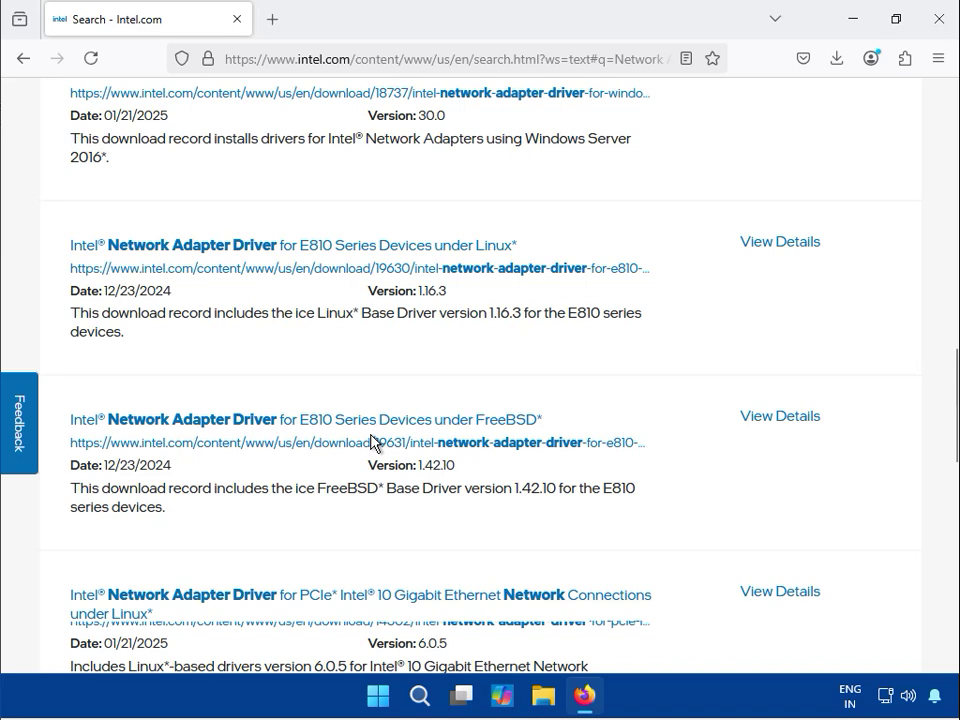
pyautogui.scroll(-1, 360, 443)
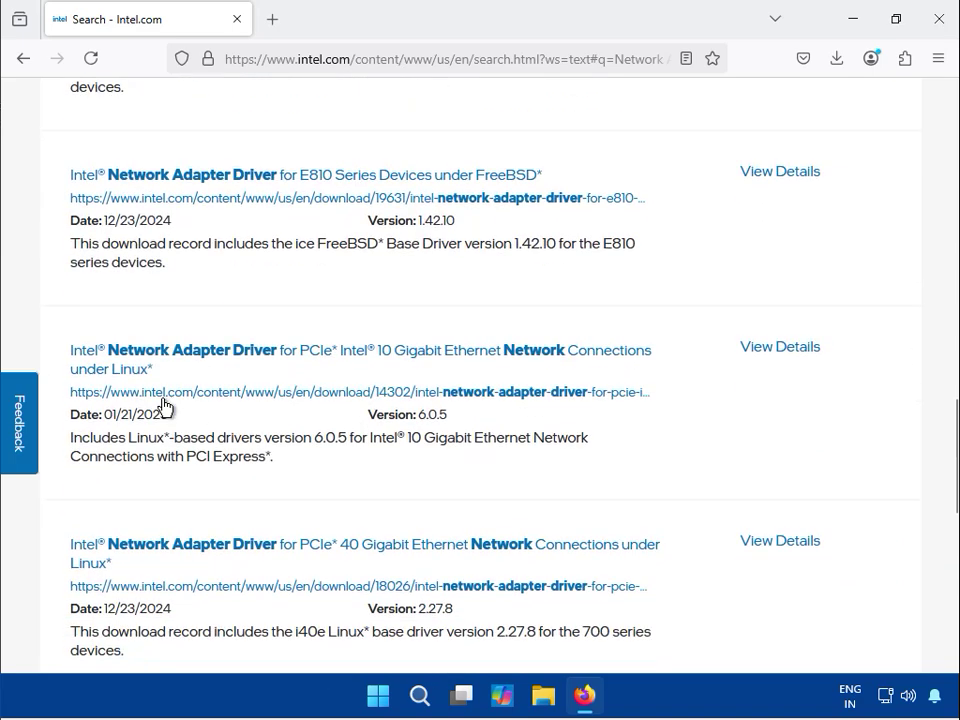
pyautogui.scroll(-3, 364, 450)
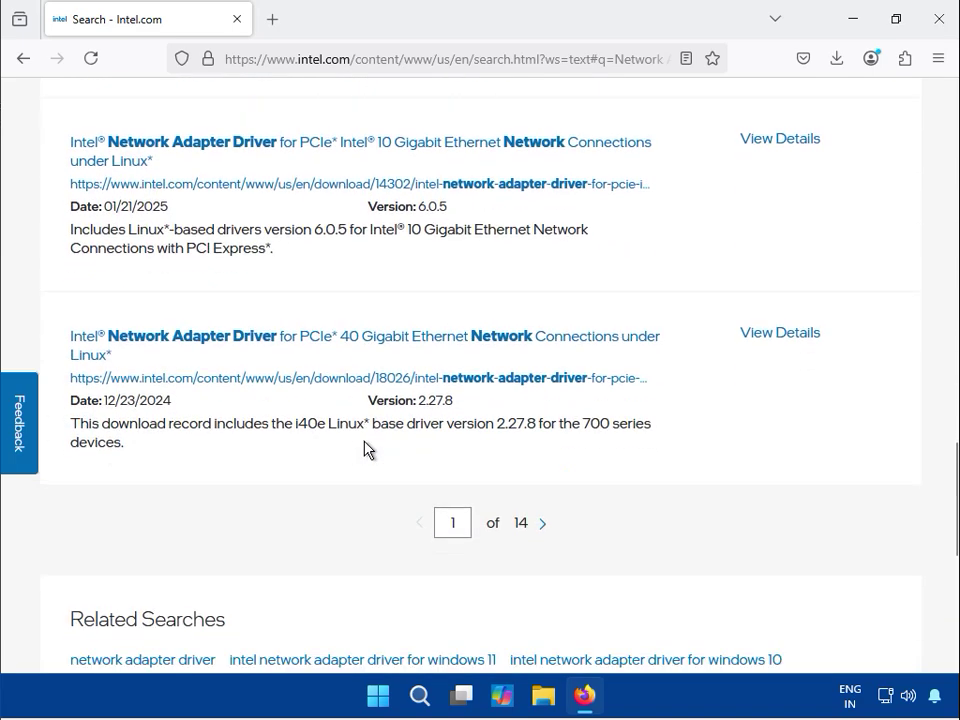
pyautogui.scroll(12, 364, 450)
pyautogui.scroll(2, 366, 450)
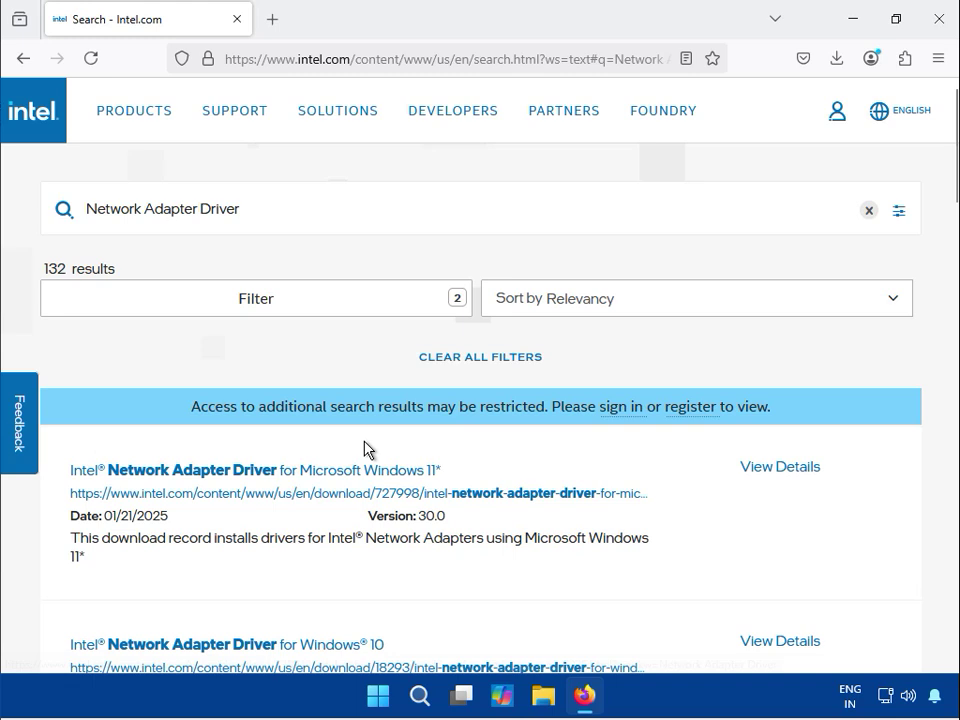
pyautogui.scroll(-3, 364, 450)
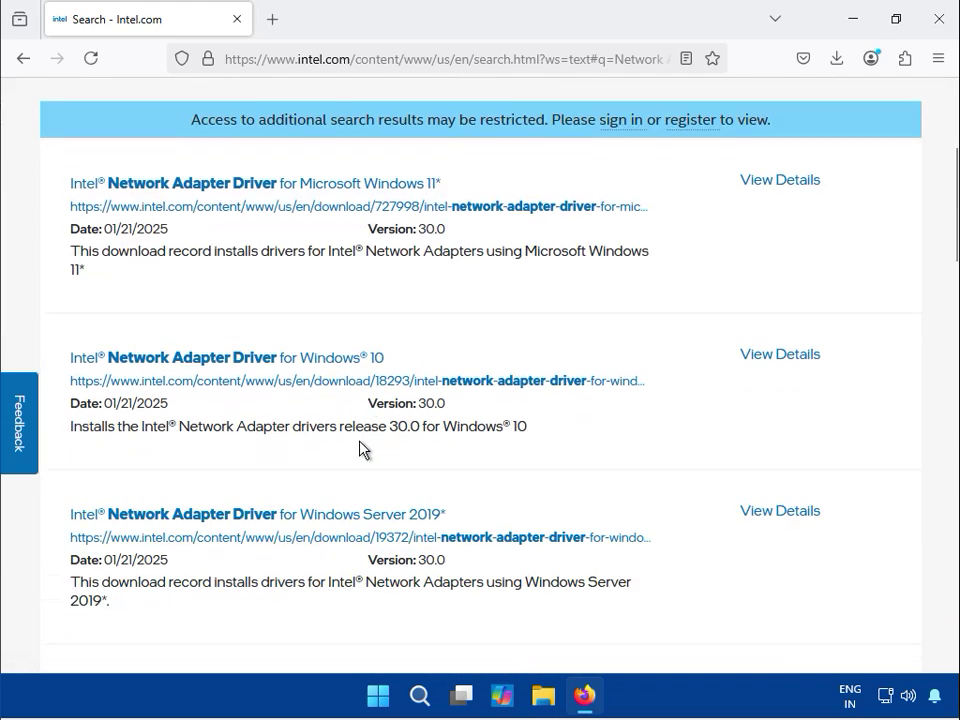
pyautogui.click(215, 361)
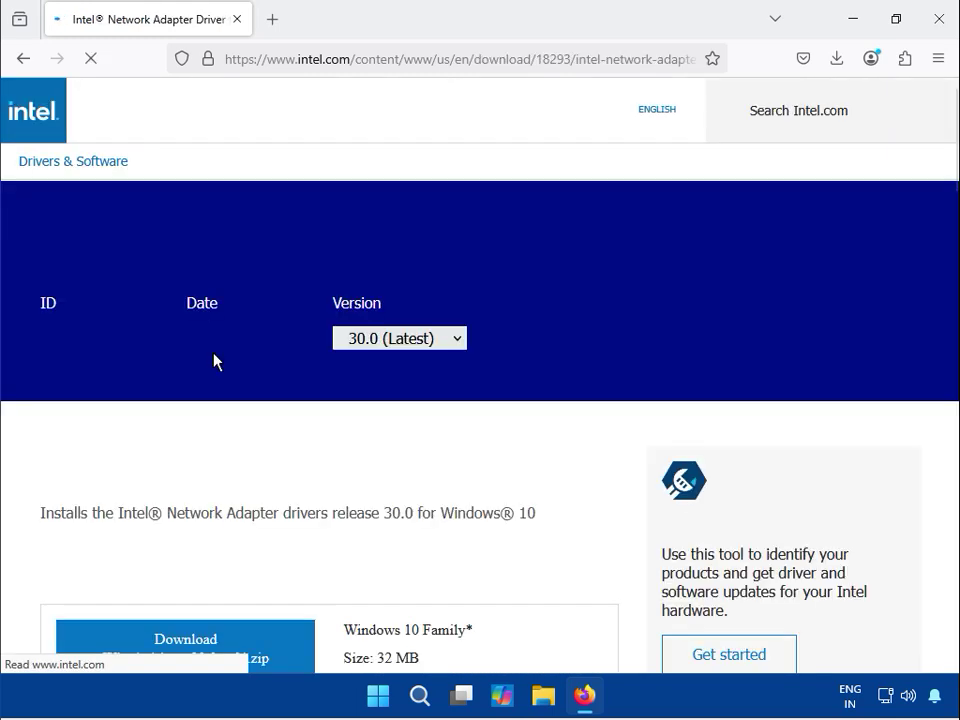
pyautogui.scroll(-3, 390, 406)
pyautogui.scroll(-2, 396, 404)
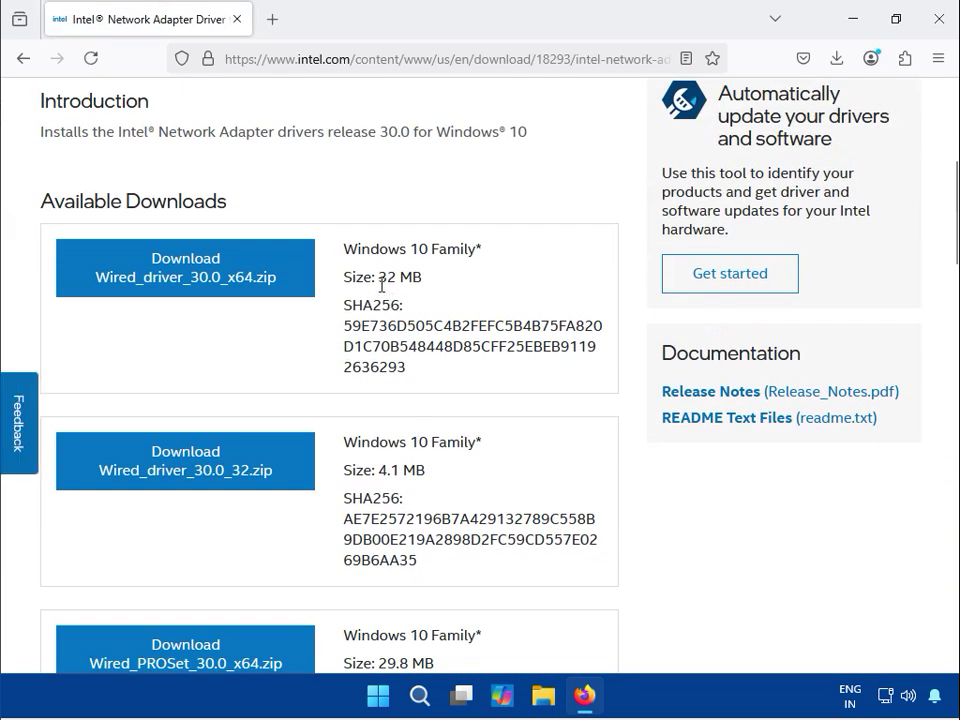
pyautogui.moveTo(356, 250); pyautogui.dragTo(449, 249)
pyautogui.scroll(-3, 432, 398)
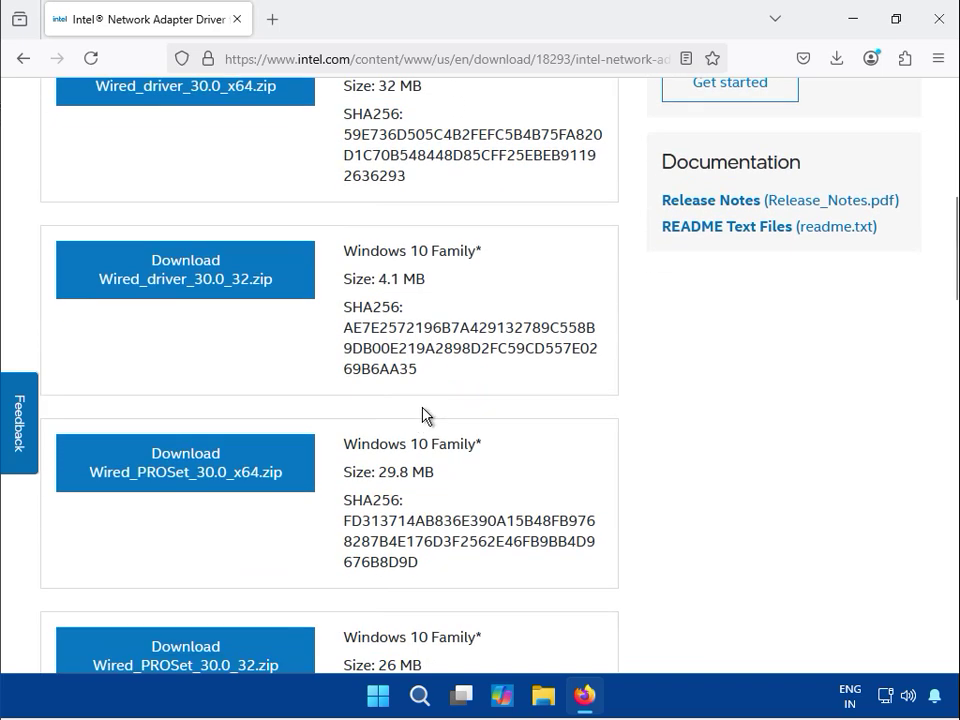
pyautogui.scroll(-3, 383, 437)
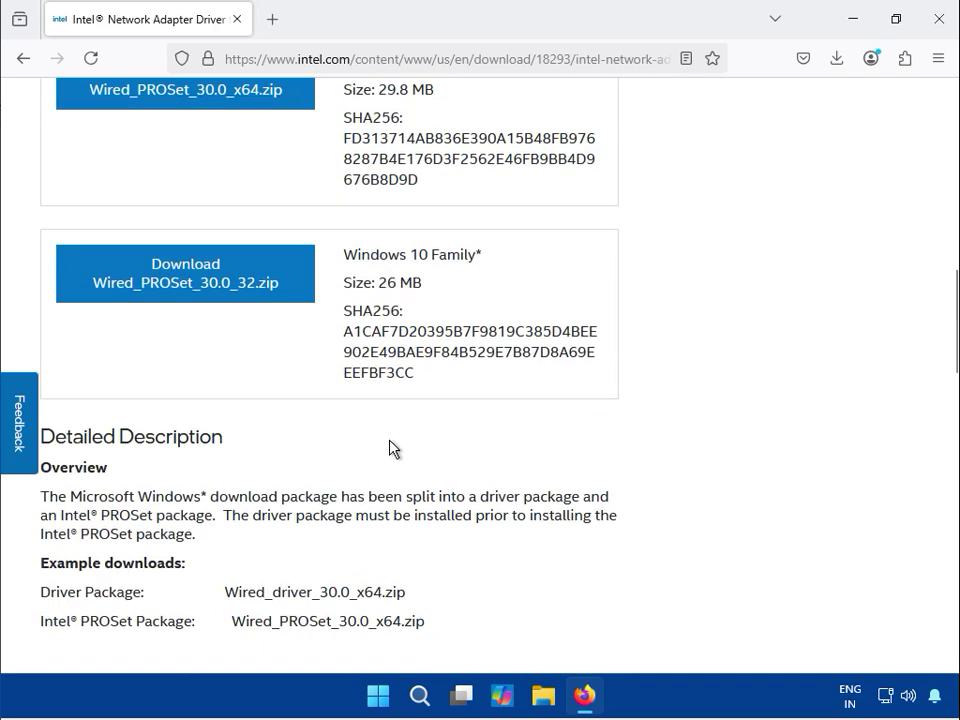
pyautogui.scroll(-2, 392, 448)
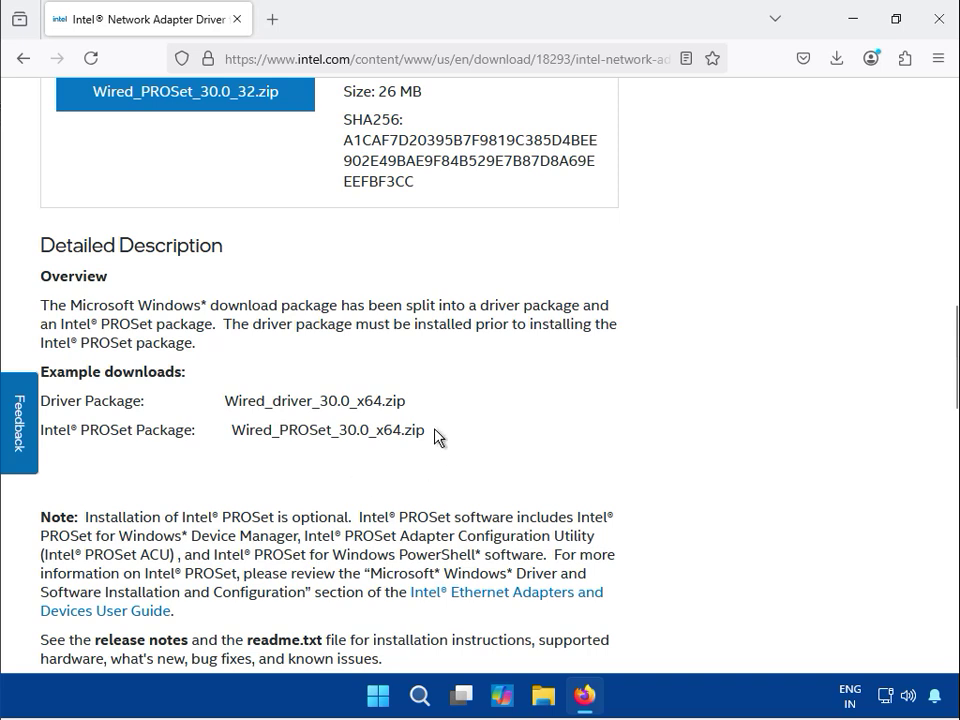
pyautogui.scroll(-3, 439, 480)
pyautogui.scroll(-2, 439, 476)
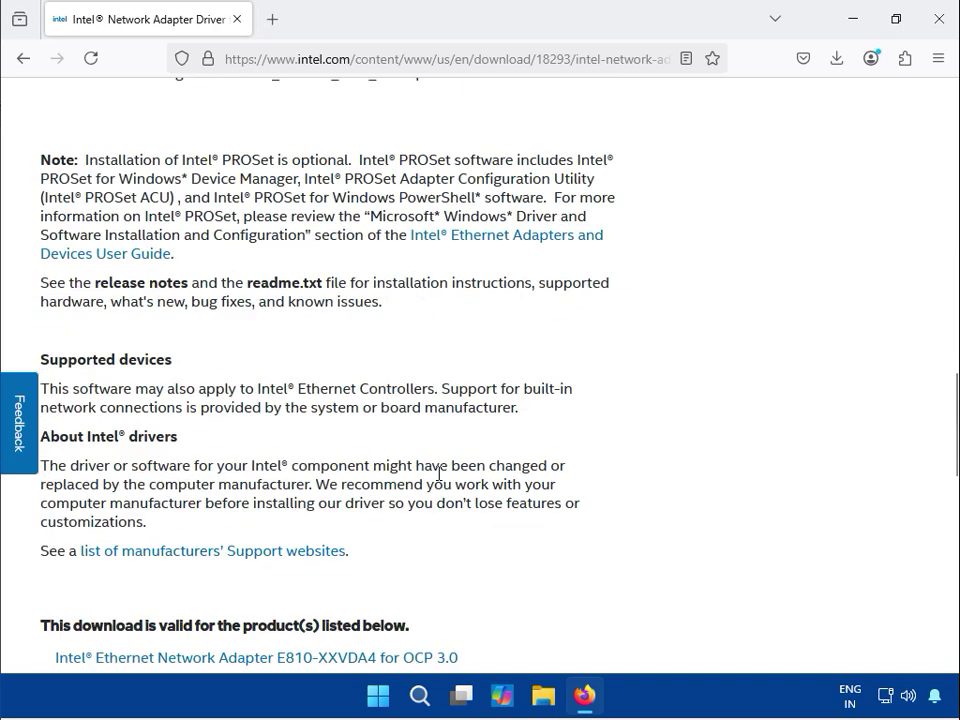
pyautogui.scroll(-1, 437, 480)
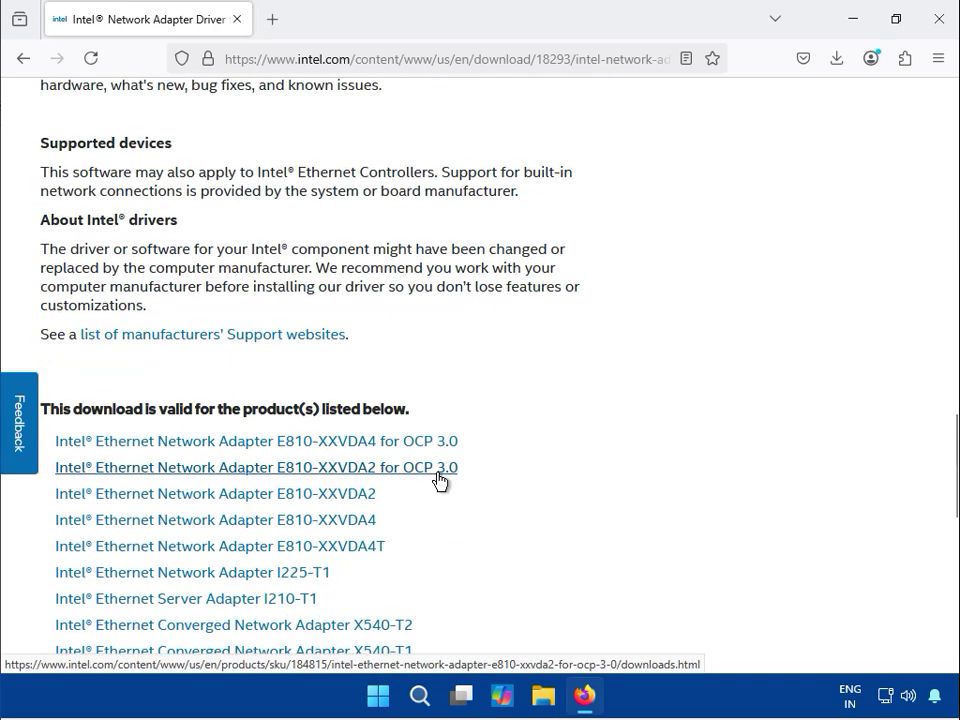
pyautogui.scroll(10, 439, 480)
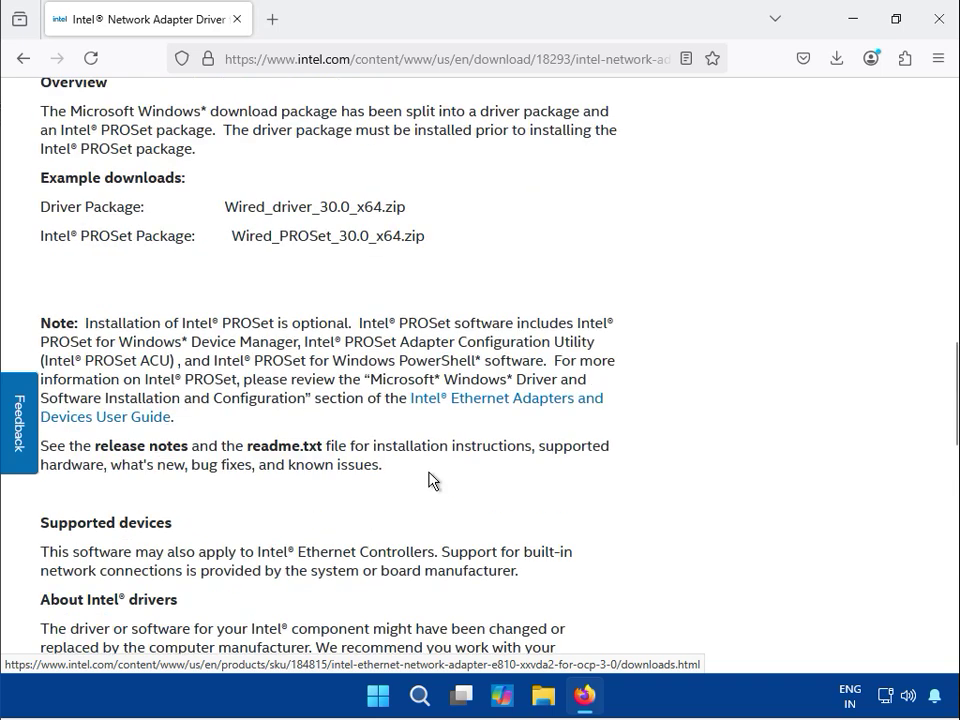
pyautogui.scroll(3, 182, 360)
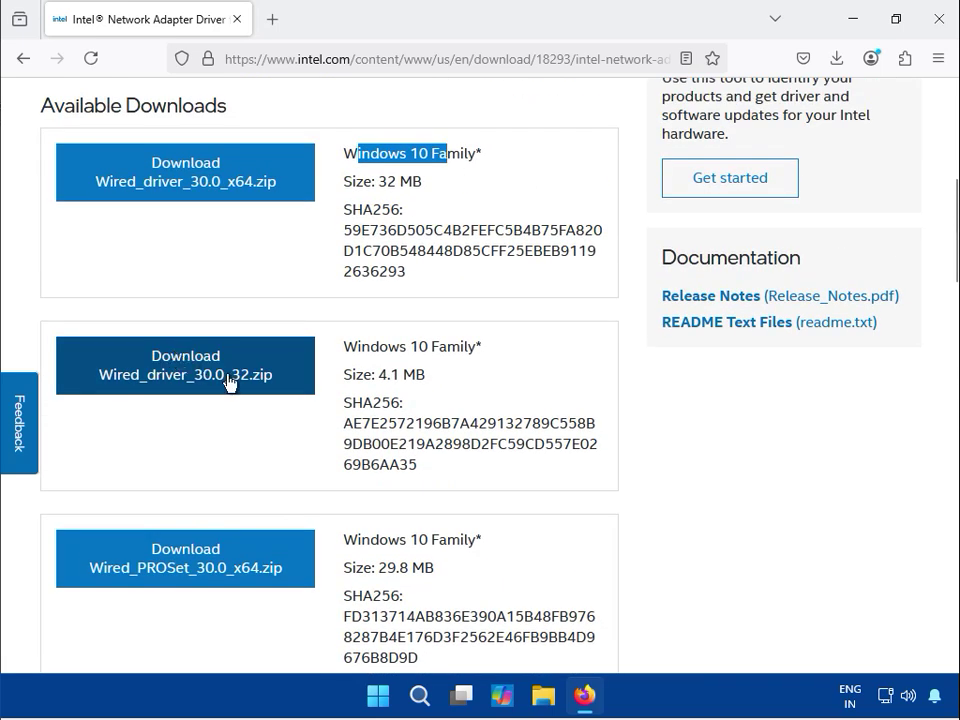
# Download Wired_driver_30.0_x64.zip after accepting the license, then open it in 7-Zip
pyautogui.click(176, 193)
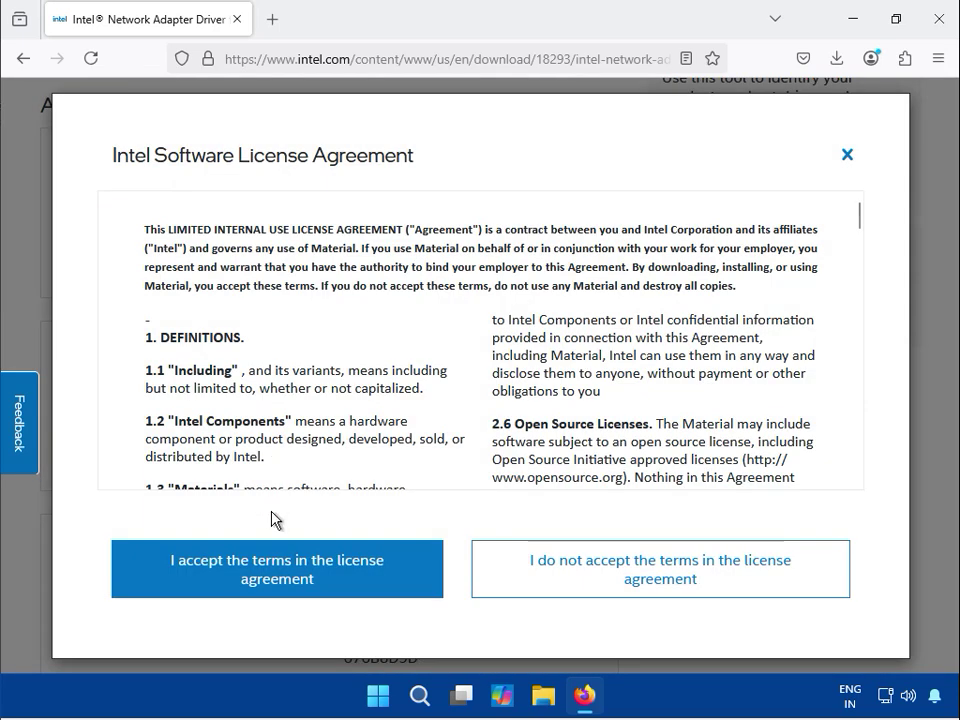
pyautogui.click(280, 548)
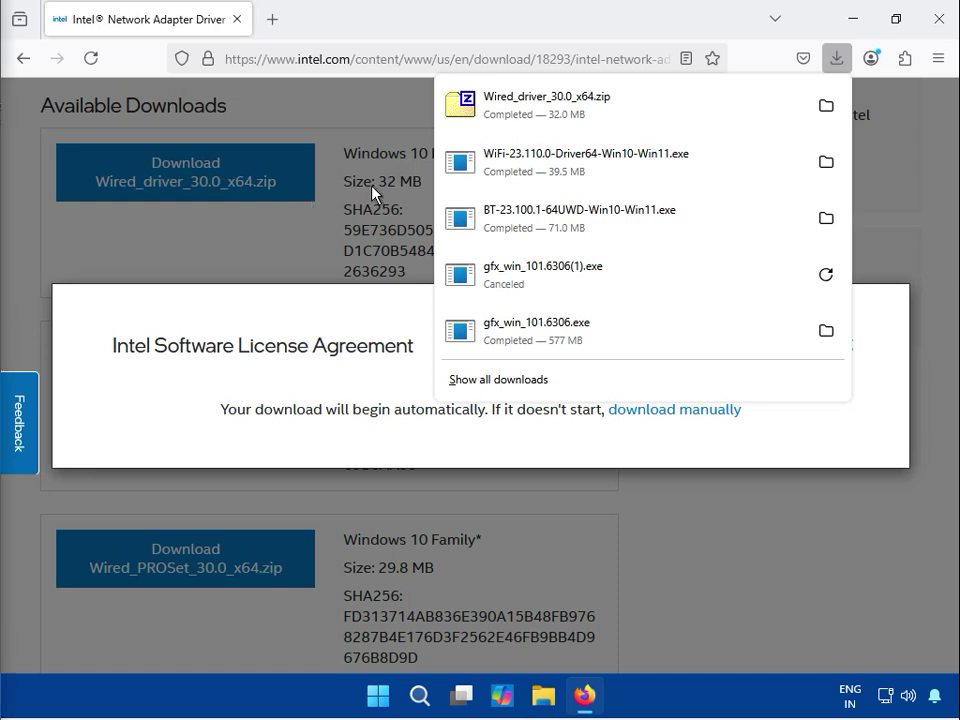
pyautogui.click(616, 113)
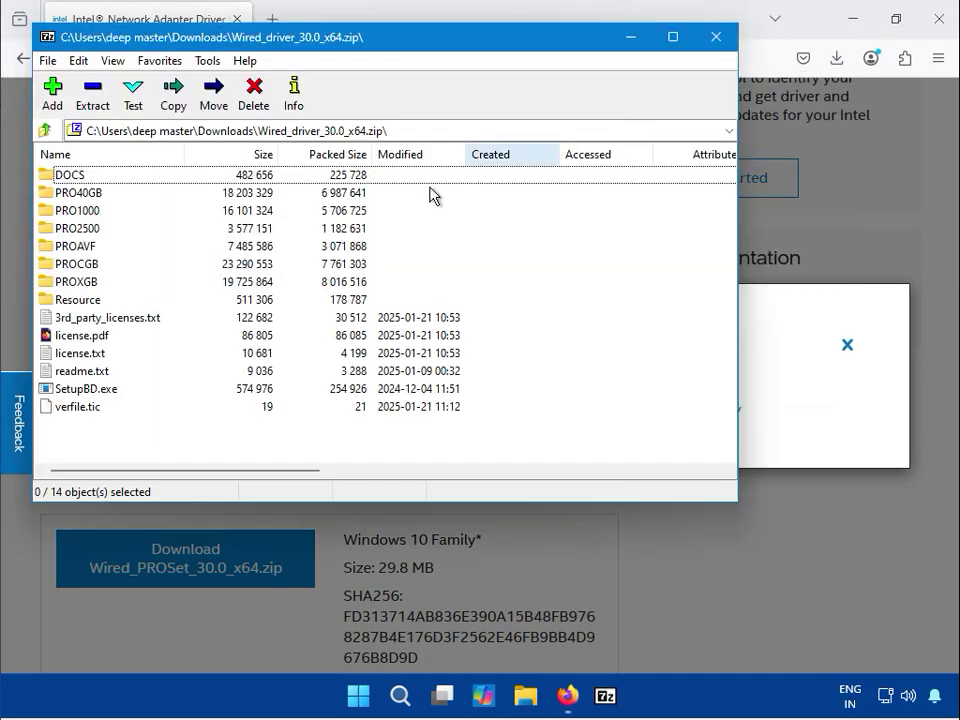
# Run SetupBD.exe from the archive, approve the UAC prompt, minimise 7-Zip and dismiss the license notice
pyautogui.click(80, 389)
pyautogui.doubleClick(83, 390)
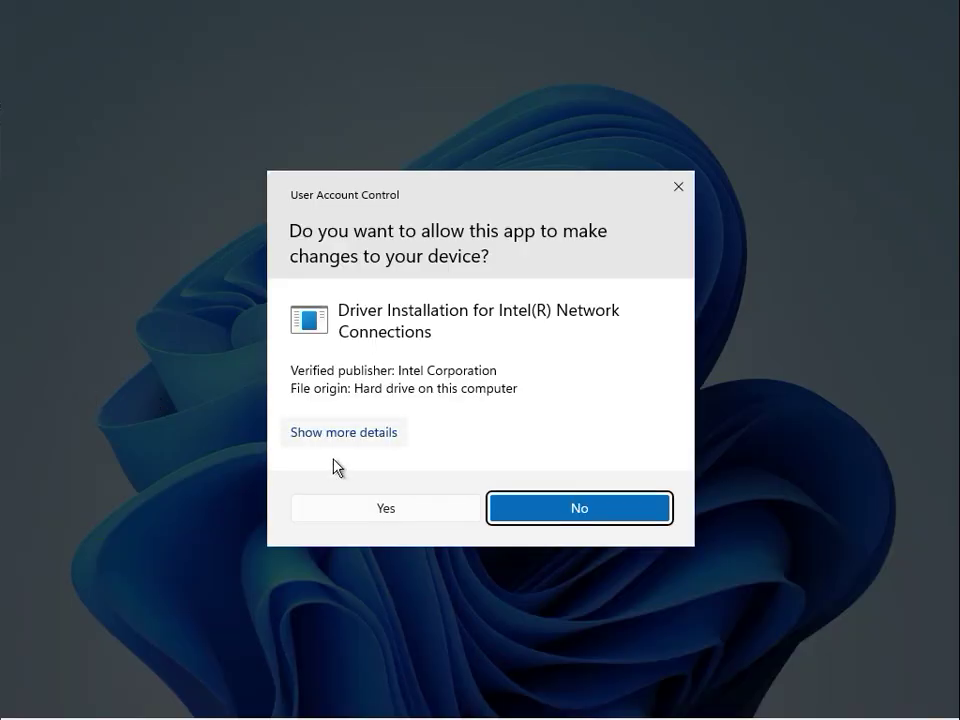
pyautogui.click(410, 508)
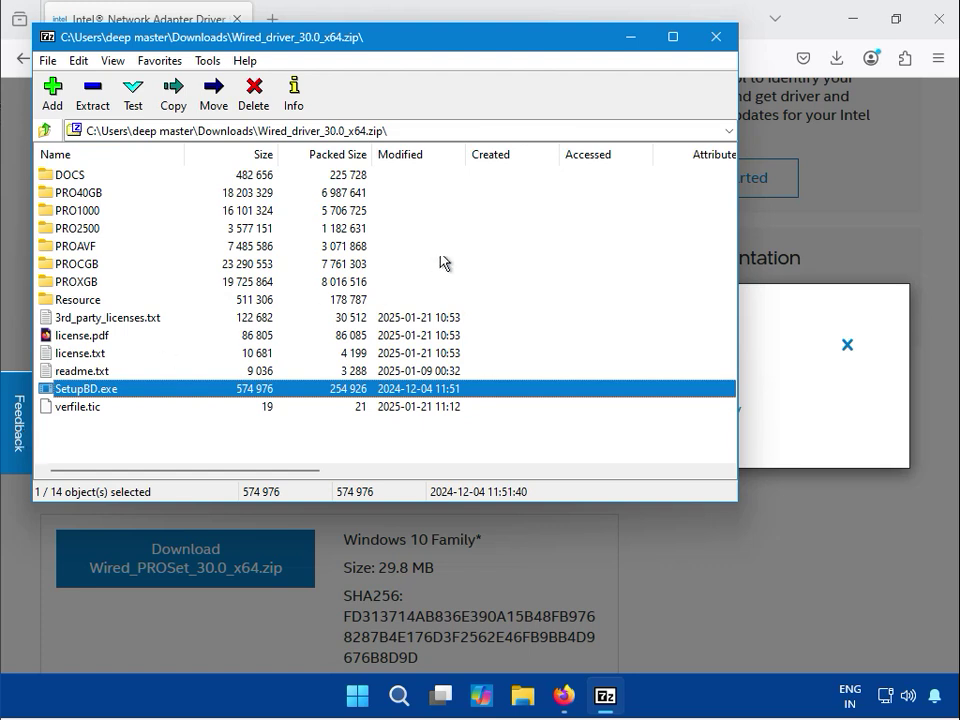
pyautogui.click(632, 42)
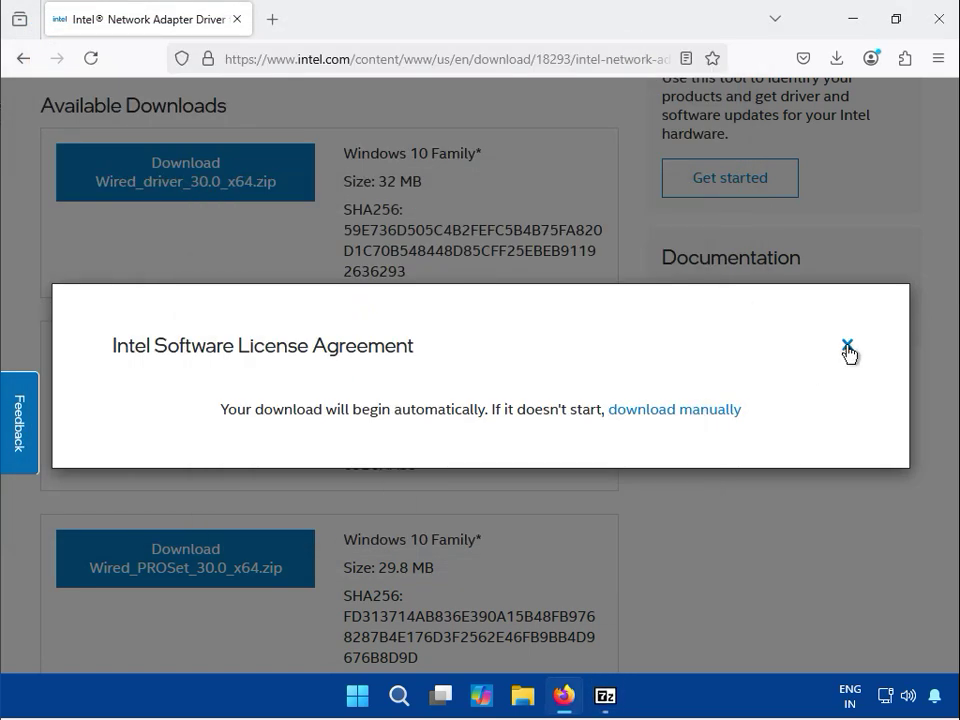
pyautogui.click(847, 345)
# Download the Windows 11 driver's Wired_driver_30.0_x64.zip from the search results, accepting the license
pyautogui.click(21, 60)
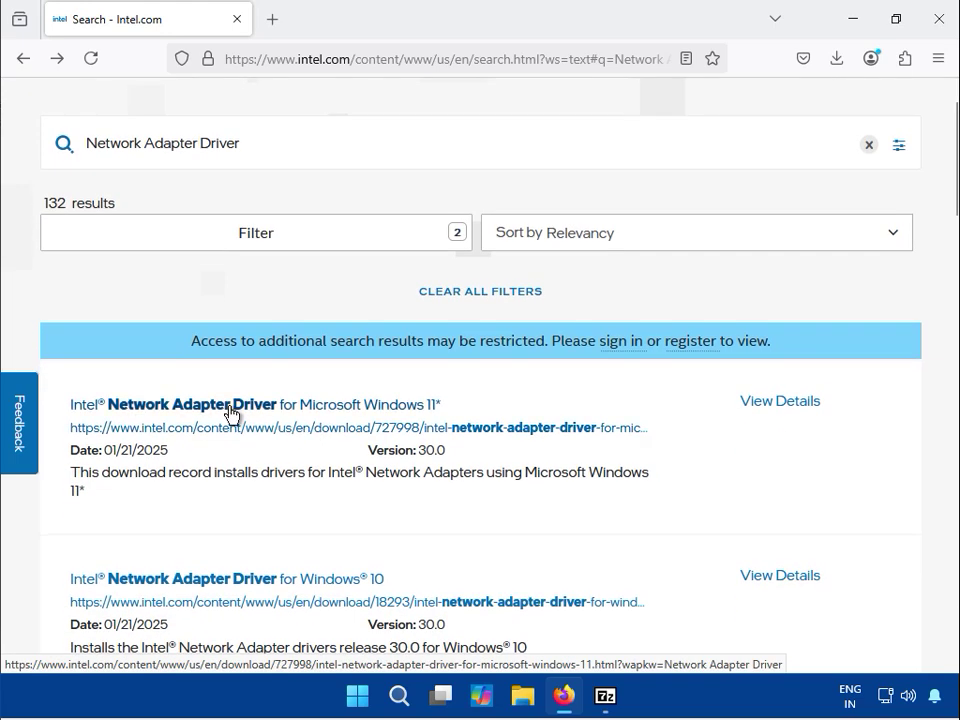
pyautogui.click(291, 414)
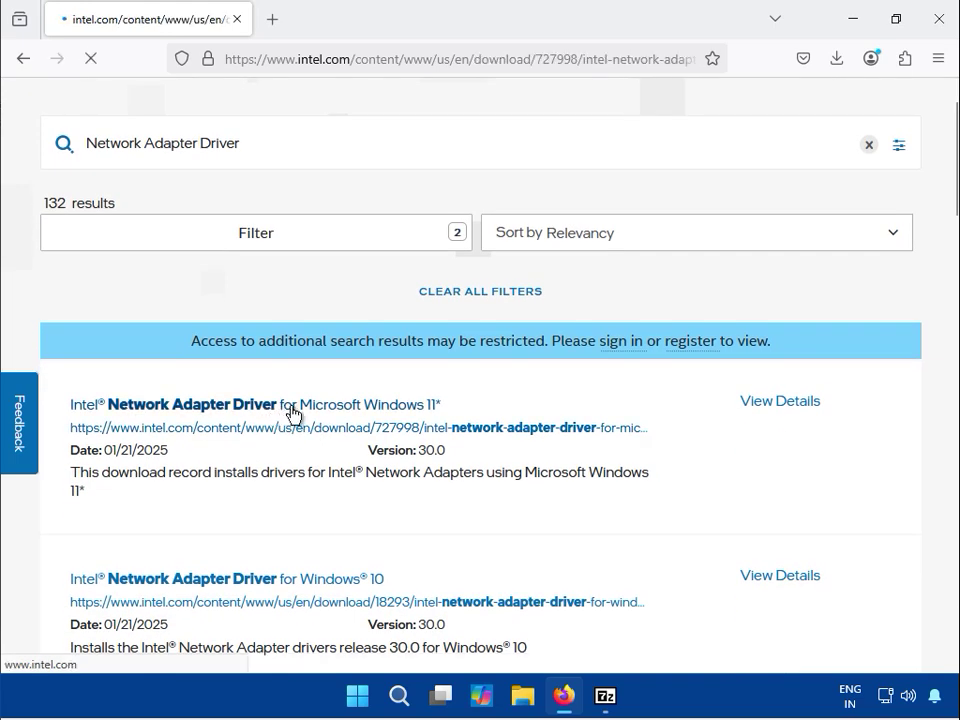
pyautogui.scroll(-4, 178, 567)
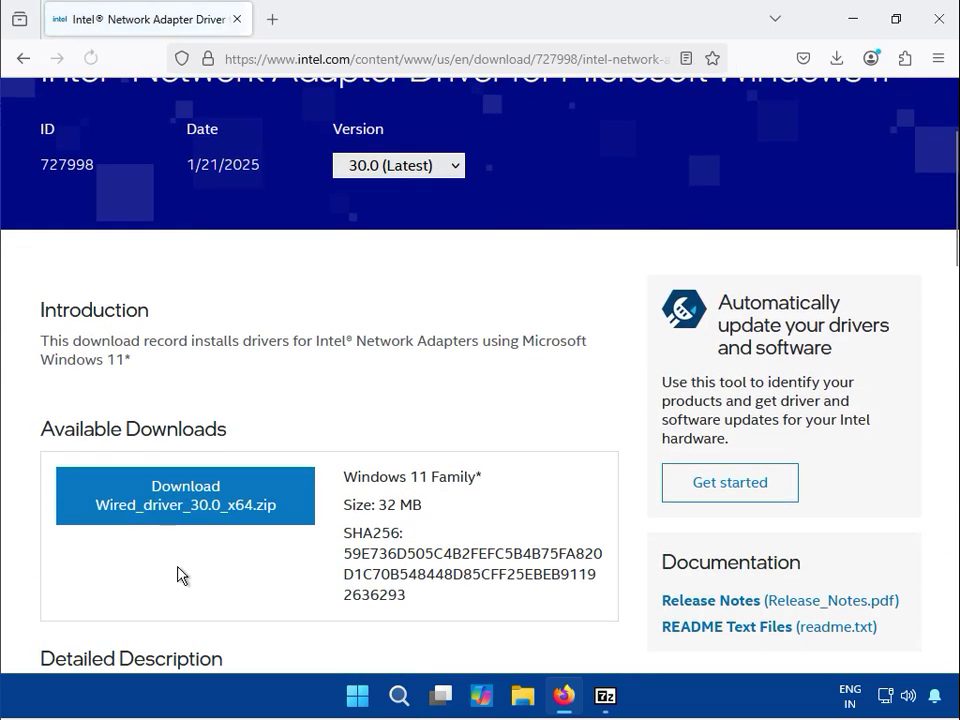
pyautogui.click(172, 321)
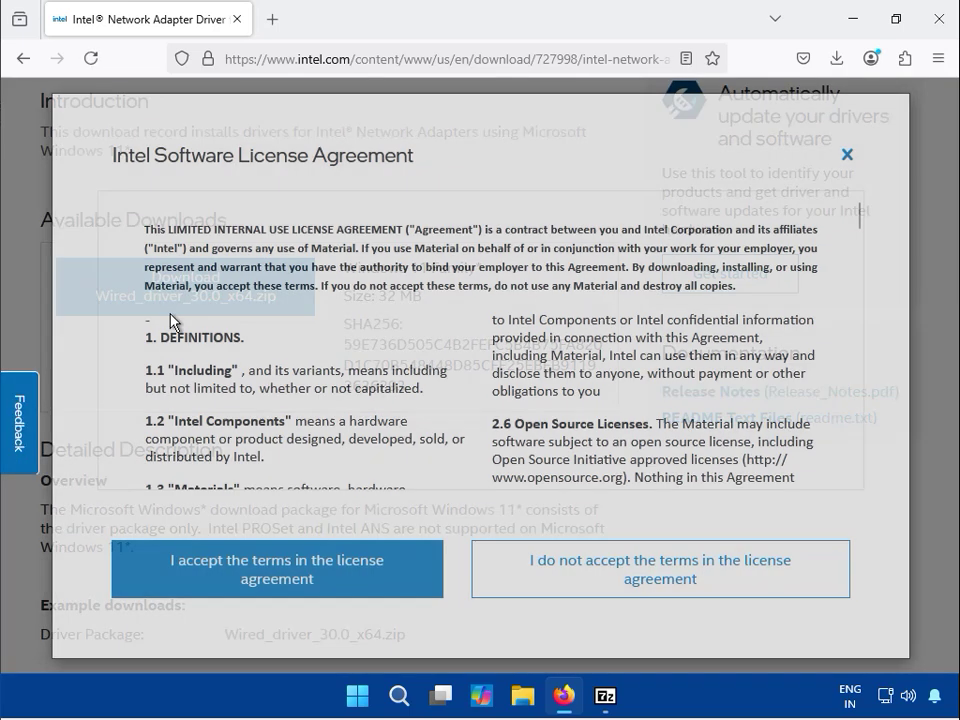
pyautogui.click(268, 582)
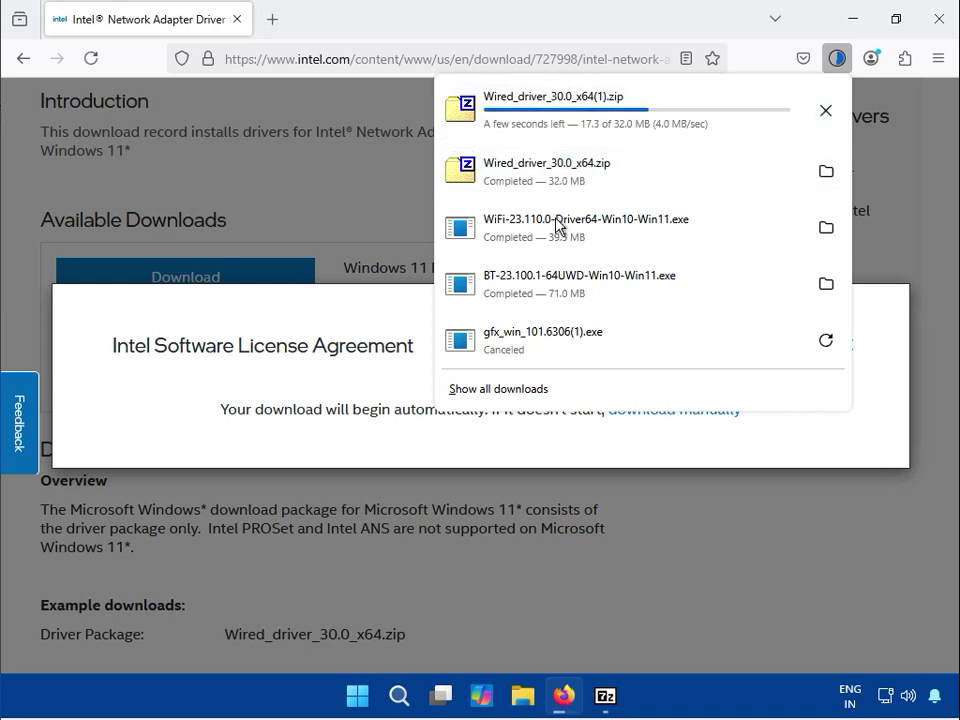
pyautogui.click(905, 113)
# Close the license notice, minimise Firefox, and bring back the 7-Zip archive window
pyautogui.click(848, 347)
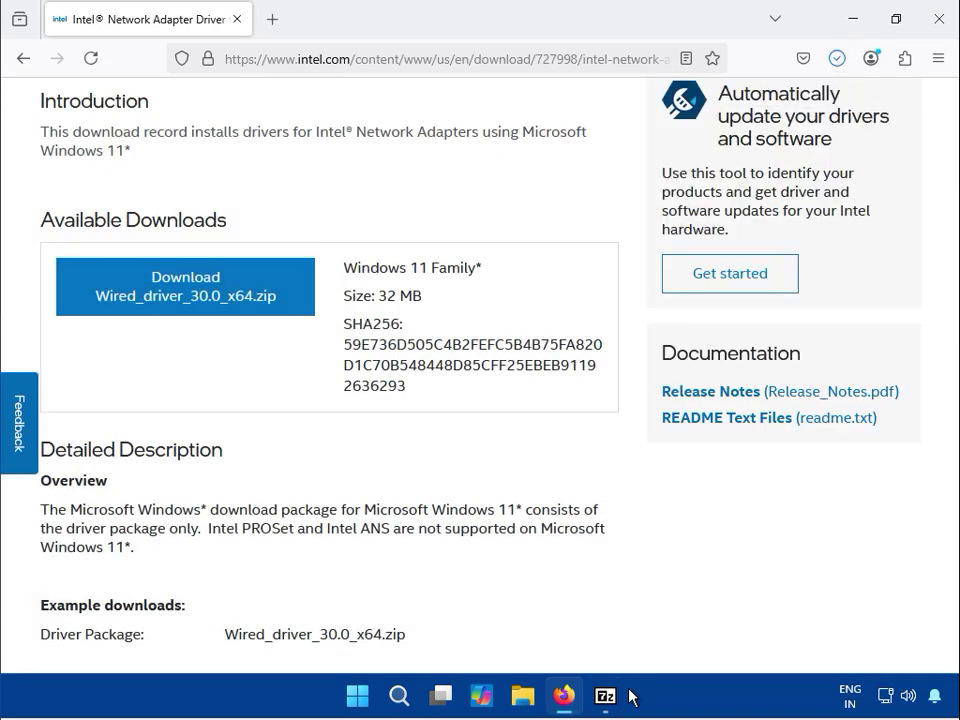
pyautogui.click(851, 22)
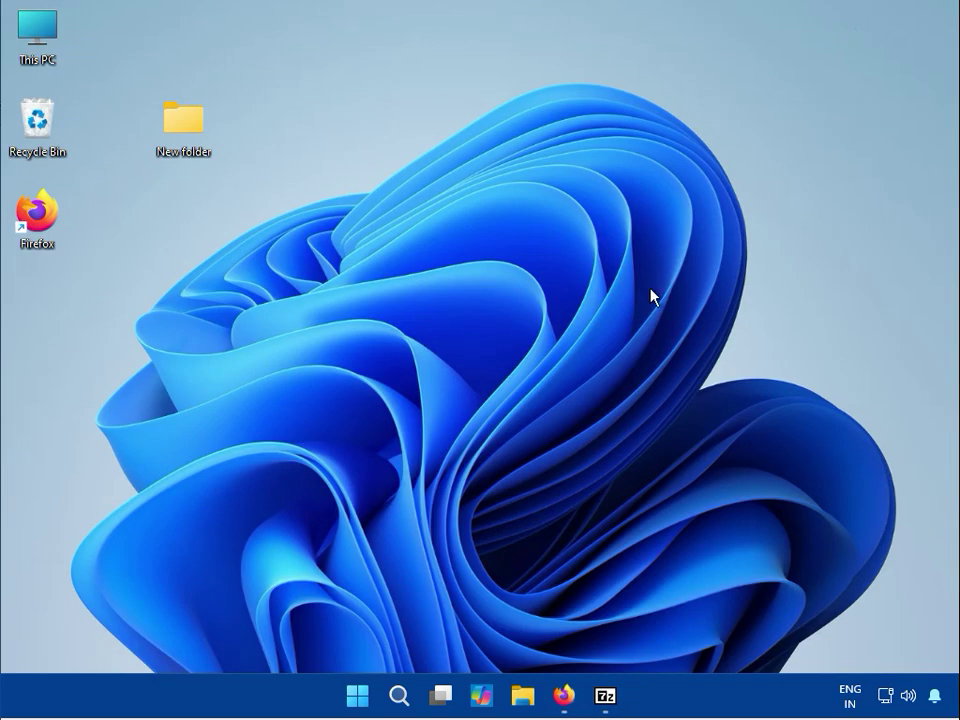
pyautogui.moveTo(610, 703)
pyautogui.click(568, 617)
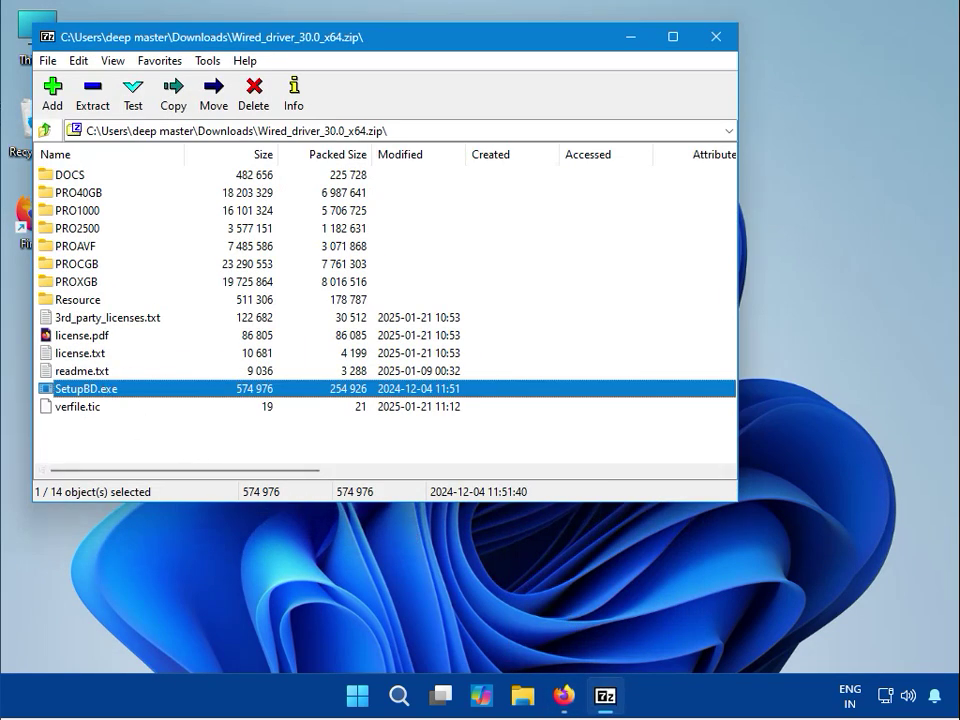
pyautogui.click(628, 40)
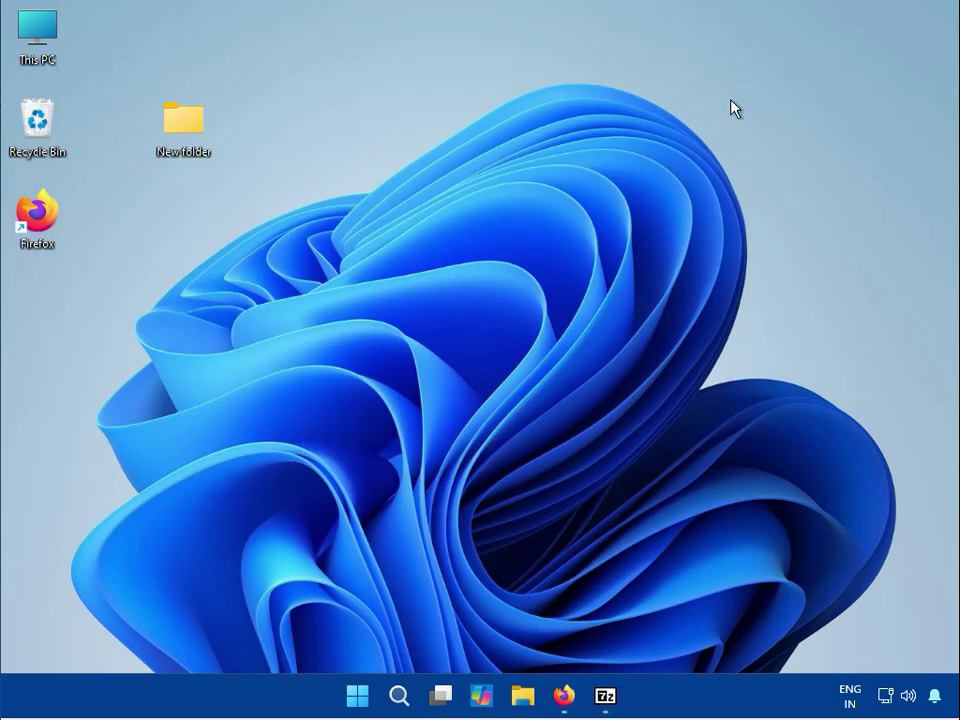
pyautogui.click(605, 695)
# Run SetupBD.exe again, approve the UAC prompt, and minimise 7-Zip to the desktop
pyautogui.doubleClick(69, 389)
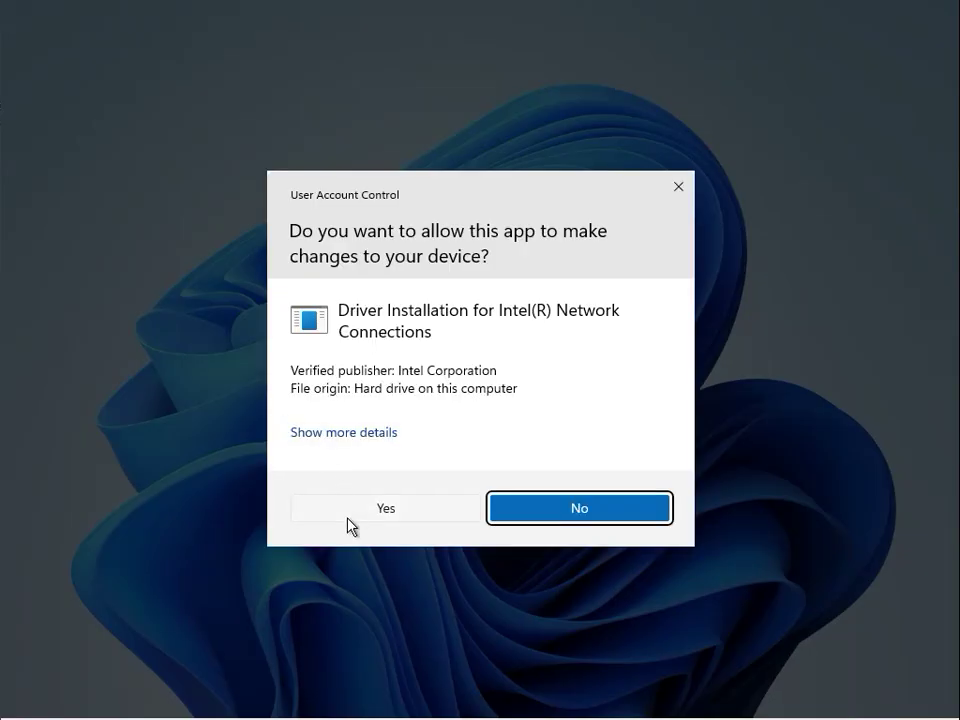
pyautogui.click(349, 517)
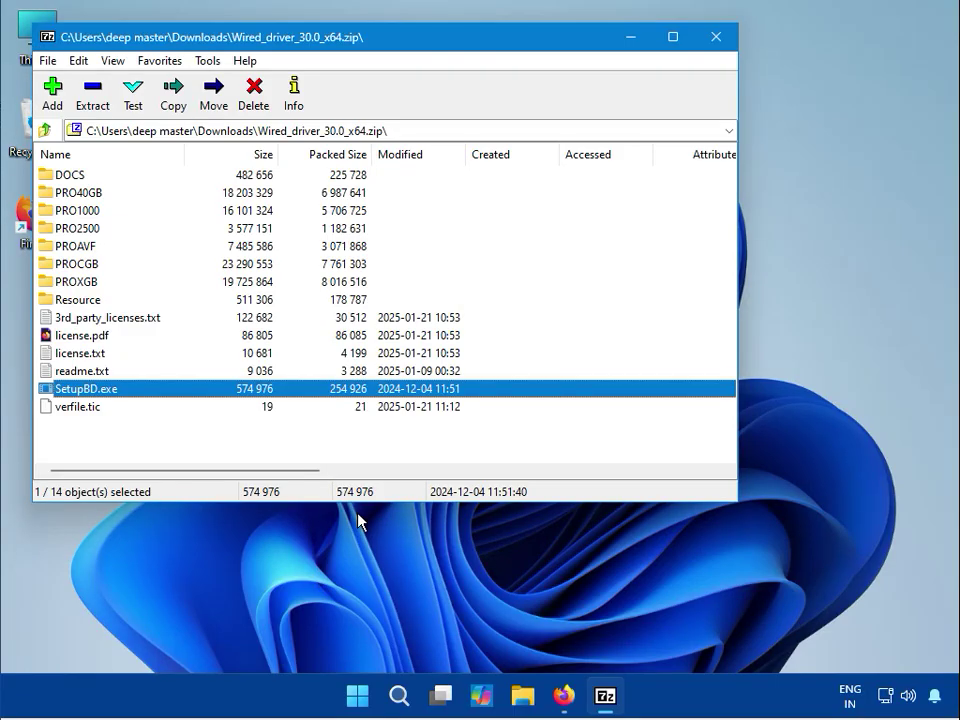
pyautogui.click(639, 46)
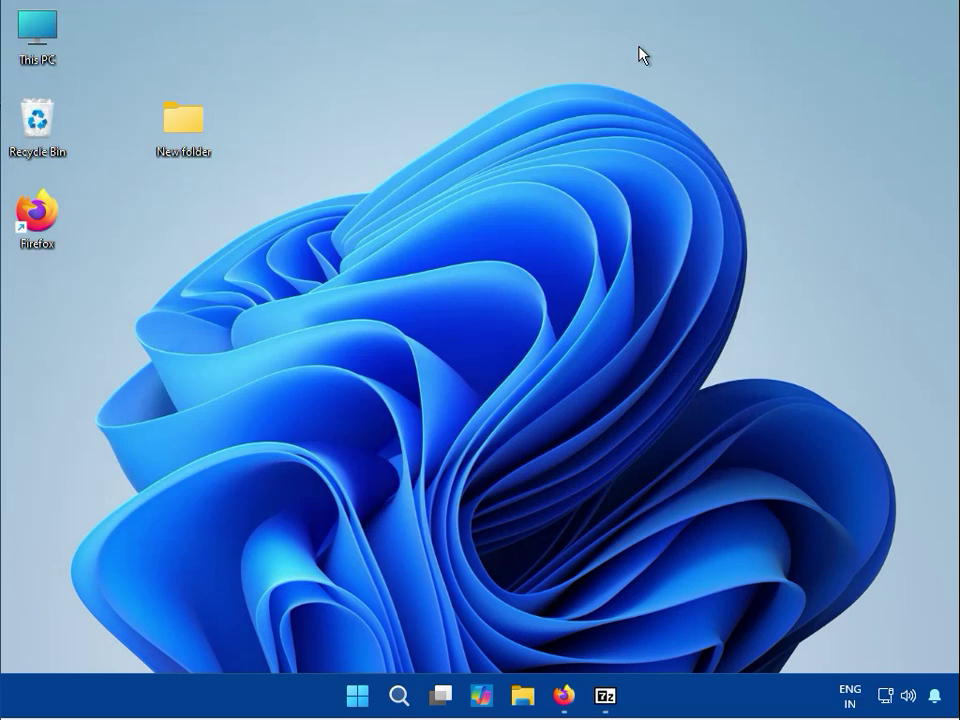